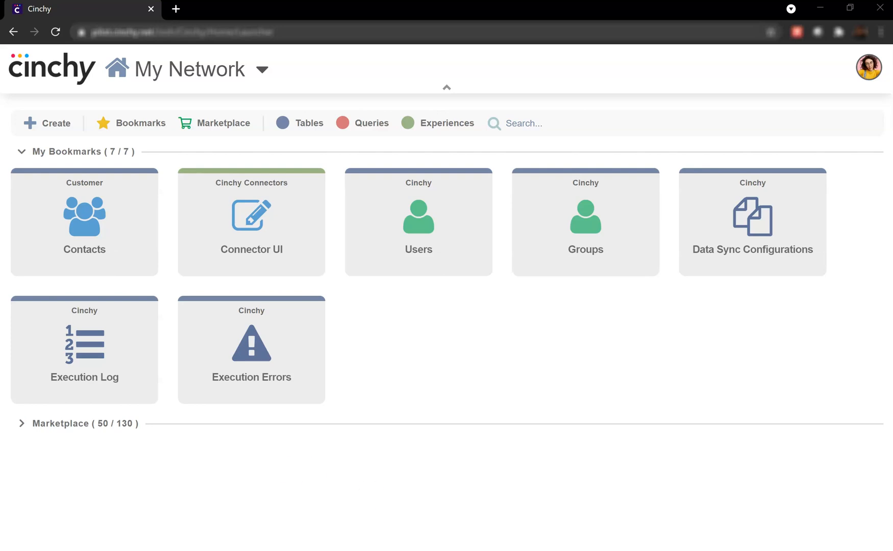
Step: View the Contacts - Willams Inc.csv file in Excel and open the Contacts table in Cinchy, sorted by Company in descending order
{"action": "mouse_move", "coordinate": [445, 549]}
{"action": "left_click", "coordinate": [446, 526]}
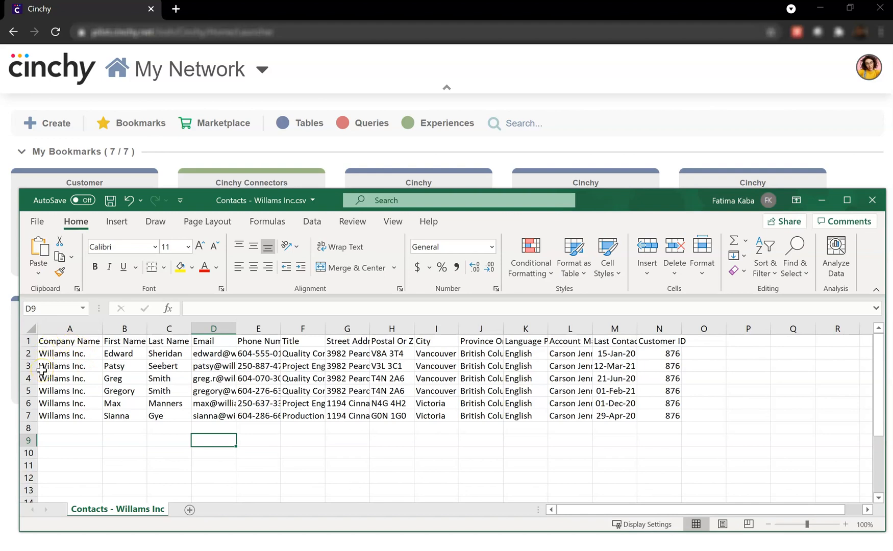
{"action": "left_click", "coordinate": [82, 179]}
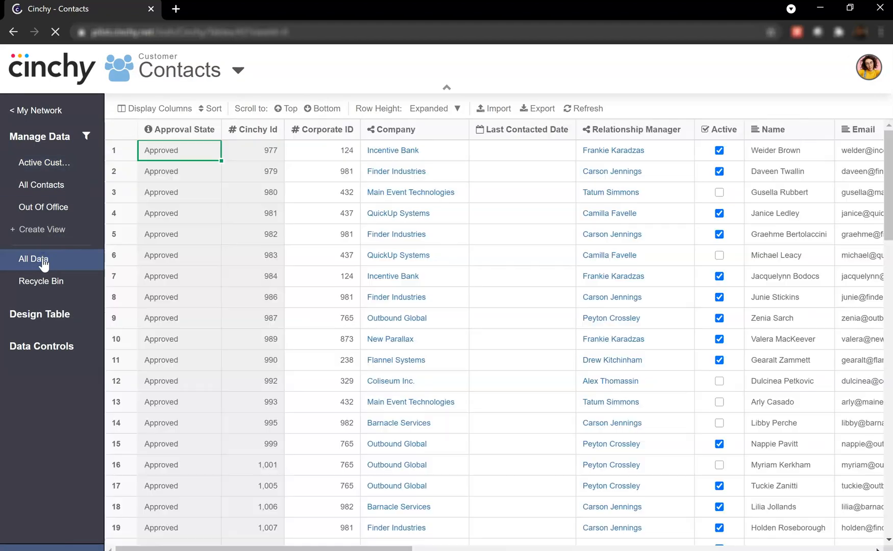
{"action": "left_click", "coordinate": [383, 130]}
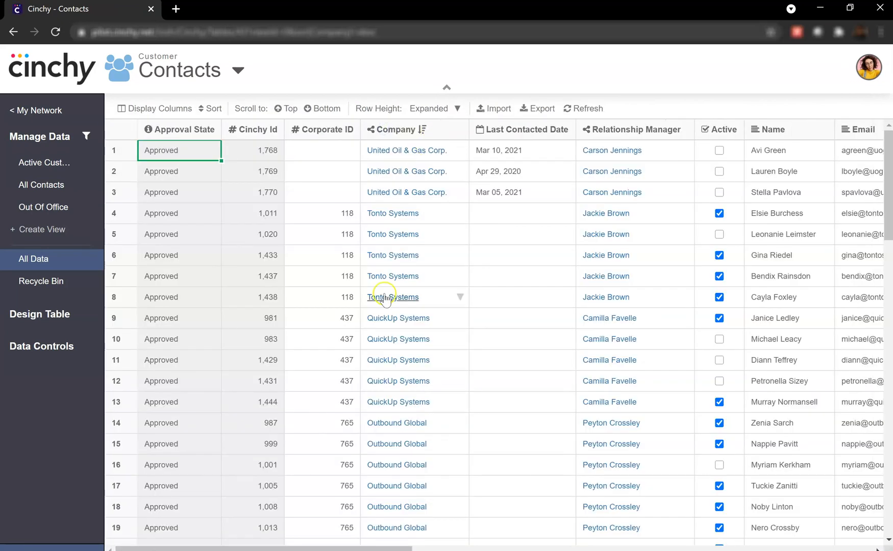
Step: Compare the CSV file's header row and its First Name and Last Name columns with the Name column of the Contacts table
{"action": "key", "text": "alt+Tab"}
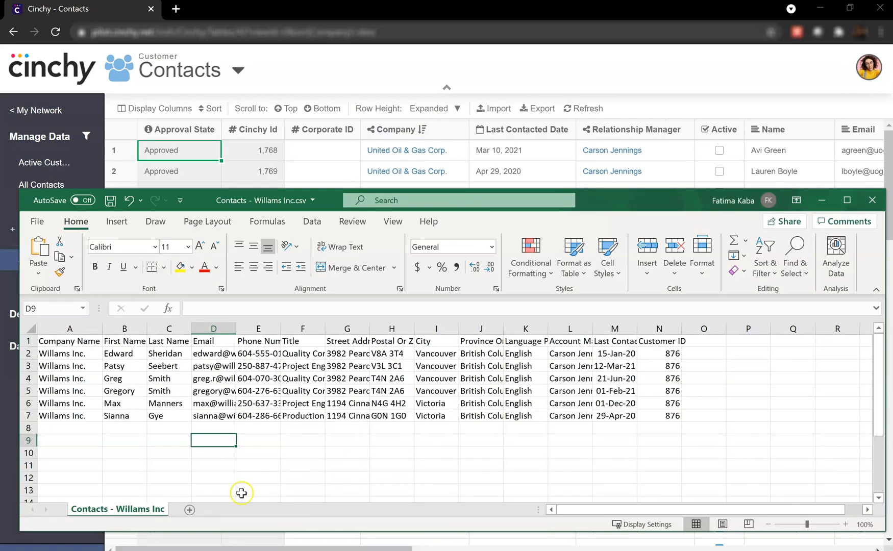
{"action": "left_click", "coordinate": [28, 341]}
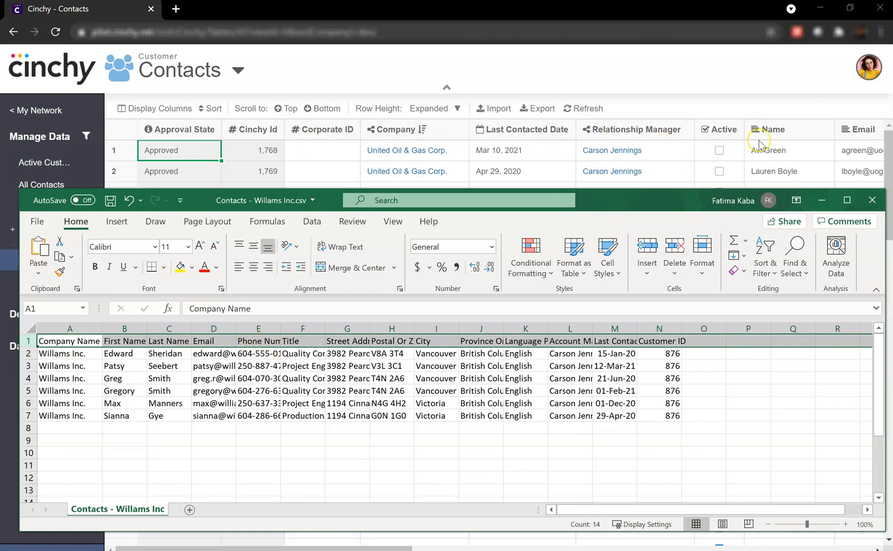
{"action": "left_click", "coordinate": [794, 152]}
{"action": "left_click_drag", "start_coordinate": [795, 153], "coordinate": [783, 395]}
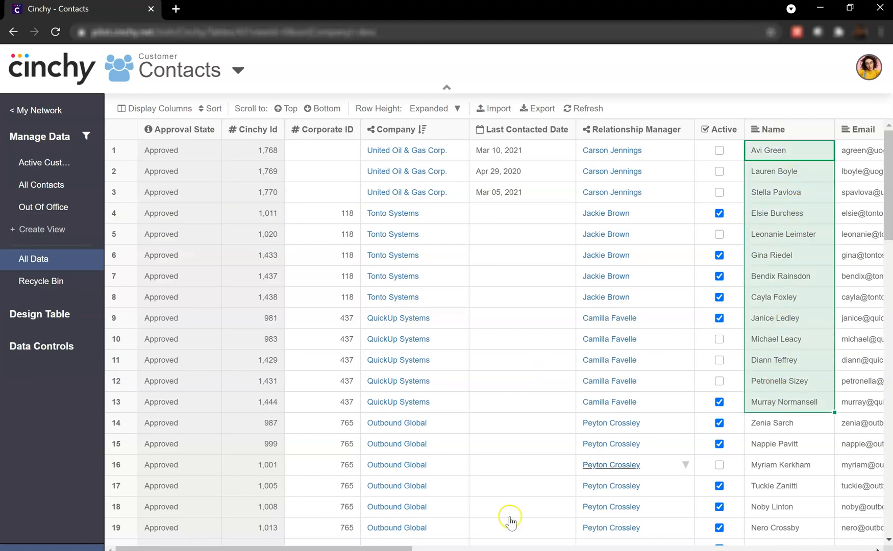
{"action": "key", "text": "alt+Tab"}
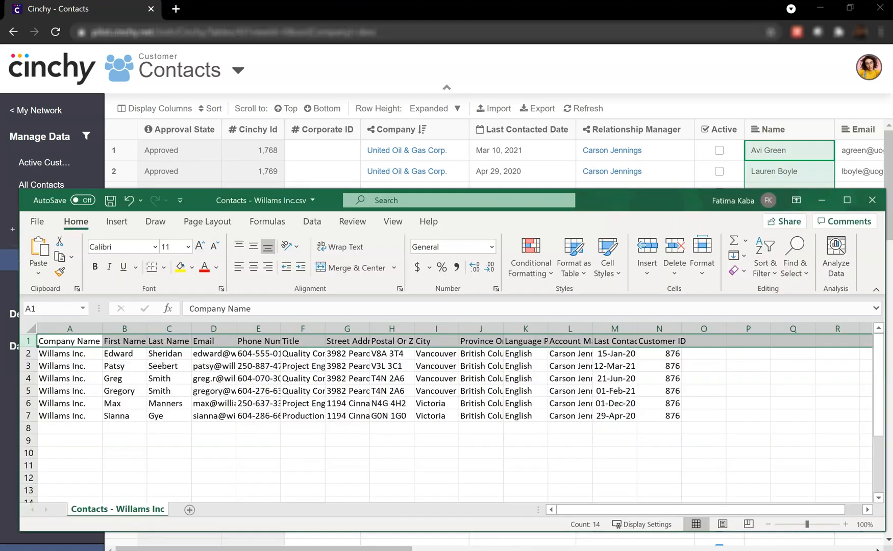
{"action": "left_click", "coordinate": [123, 328]}
{"action": "left_click_drag", "start_coordinate": [122, 327], "coordinate": [158, 329]}
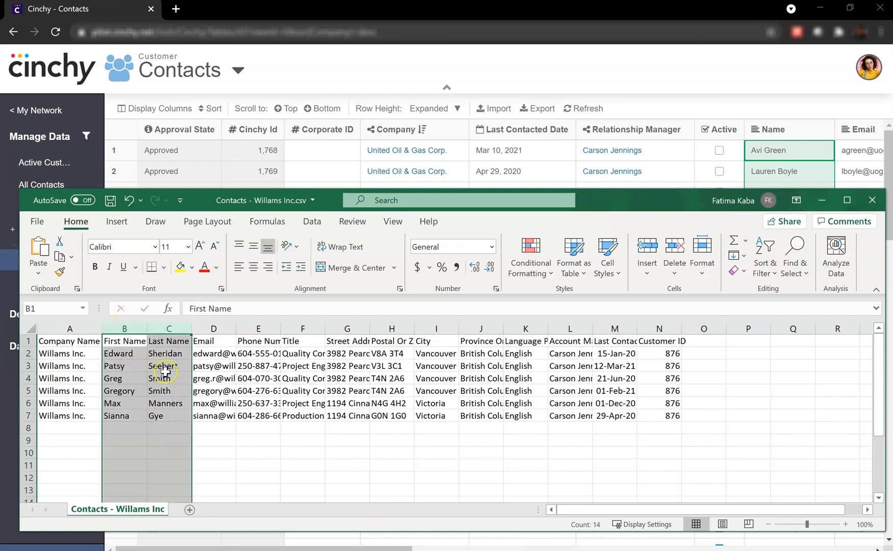
{"action": "left_click", "coordinate": [356, 61]}
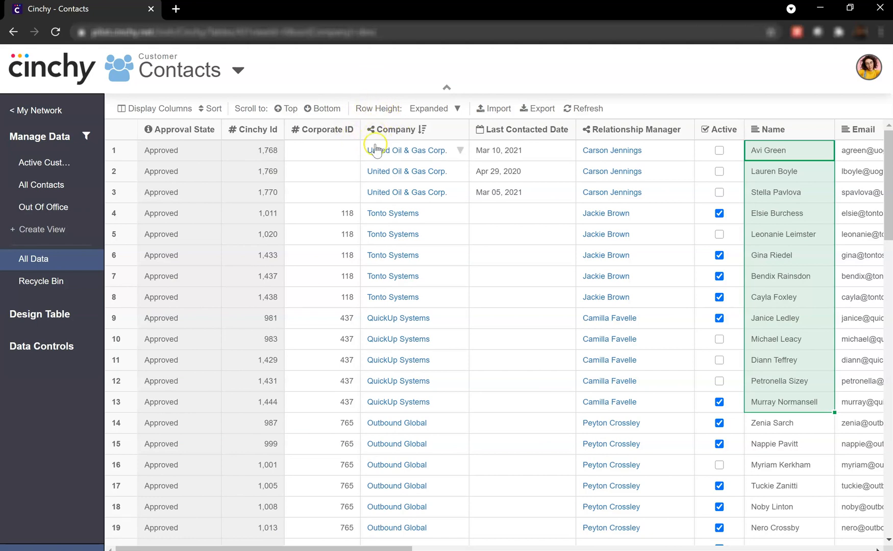
Step: Open Cinchy's home page in a new browser tab and launch the Connector UI from there
{"action": "left_click", "coordinate": [43, 75]}
{"action": "left_click", "coordinate": [242, 11]}
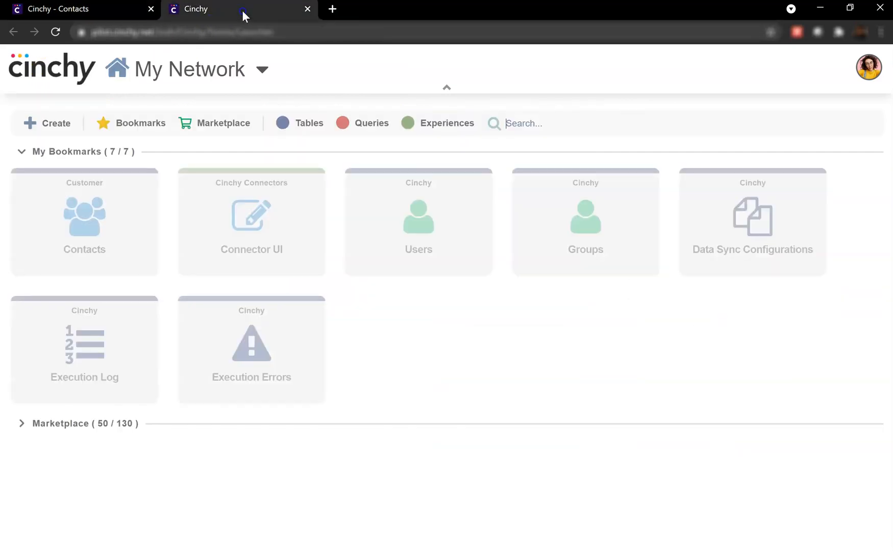
{"action": "left_click", "coordinate": [248, 240]}
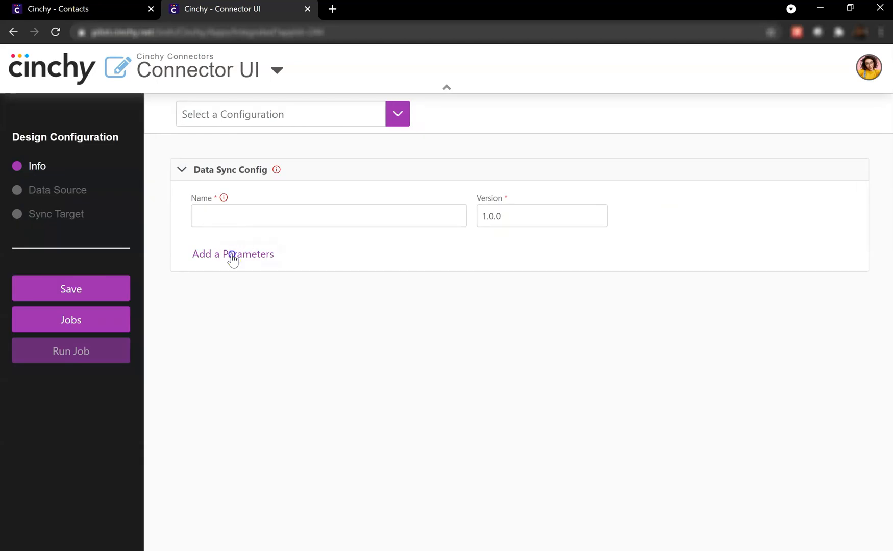
{"action": "left_click", "coordinate": [87, 177]}
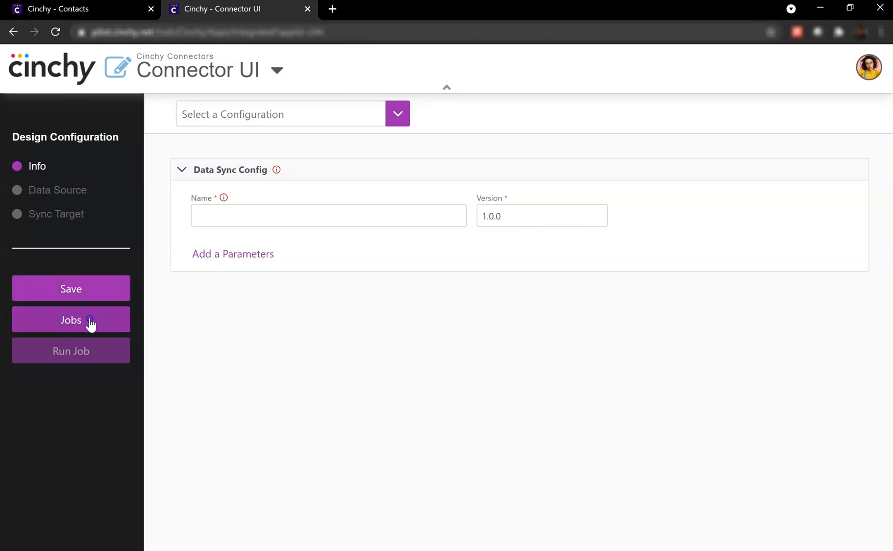
{"action": "left_click", "coordinate": [96, 363]}
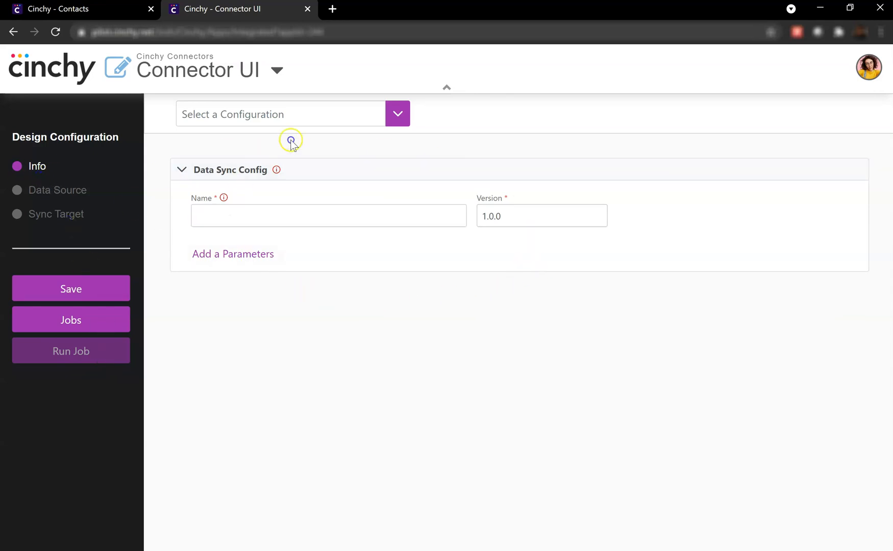
Step: Name the data sync configuration "Williams Inc Contact Import" and add a parameter named file_path
{"action": "left_click", "coordinate": [375, 220]}
{"action": "type", "text": "Williams Inc Contact Import"}
{"action": "key", "text": "Tab"}
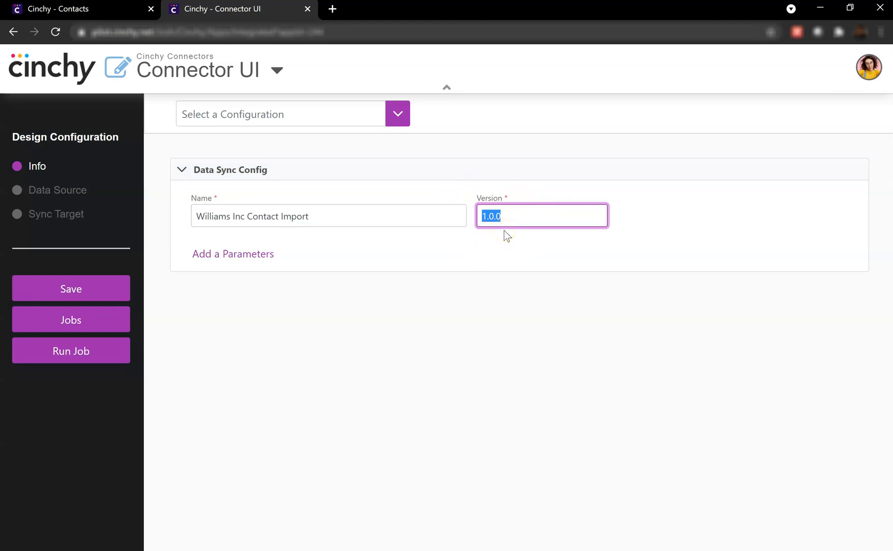
{"action": "left_click", "coordinate": [262, 254]}
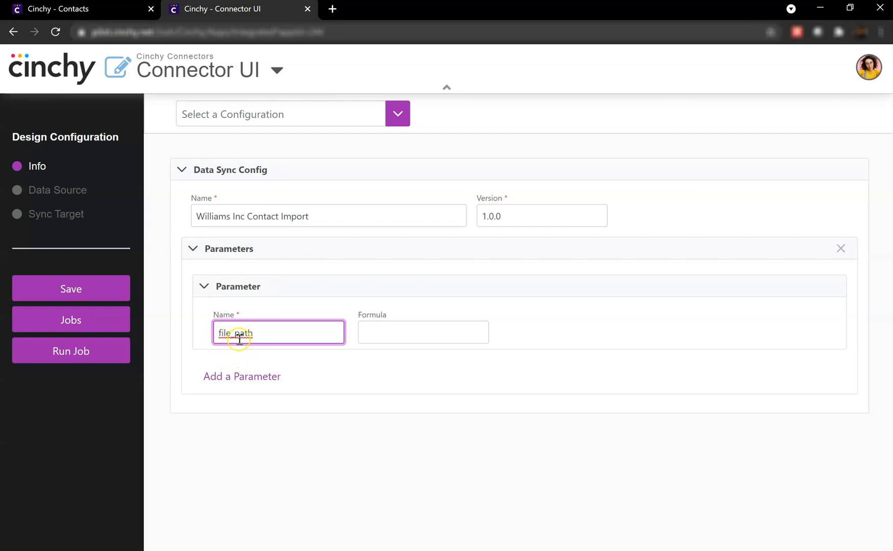
Step: Set the configuration's data source to Delimited File
{"action": "left_click", "coordinate": [65, 197]}
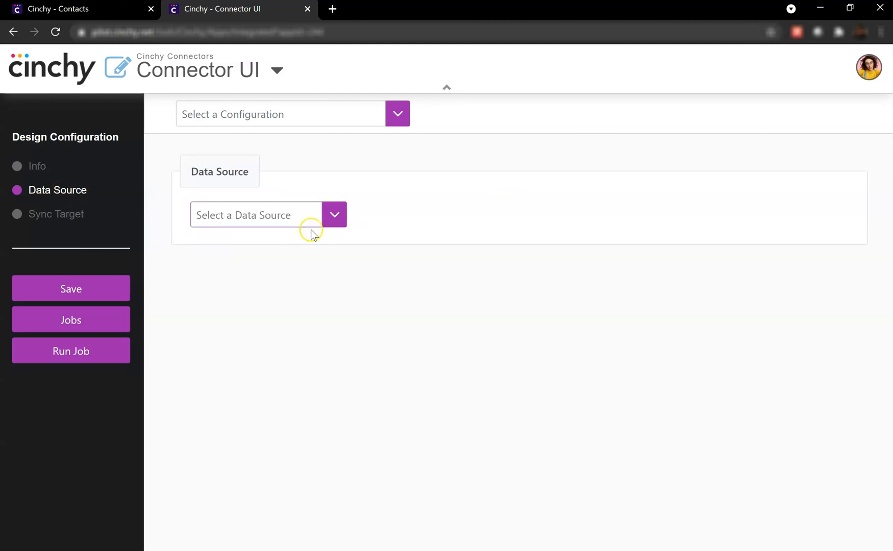
{"action": "left_click", "coordinate": [331, 217]}
{"action": "mouse_move", "coordinate": [343, 253]}
{"action": "left_mouse_down"}
{"action": "mouse_move", "coordinate": [348, 314]}
{"action": "mouse_move", "coordinate": [349, 247]}
{"action": "left_mouse_up"}
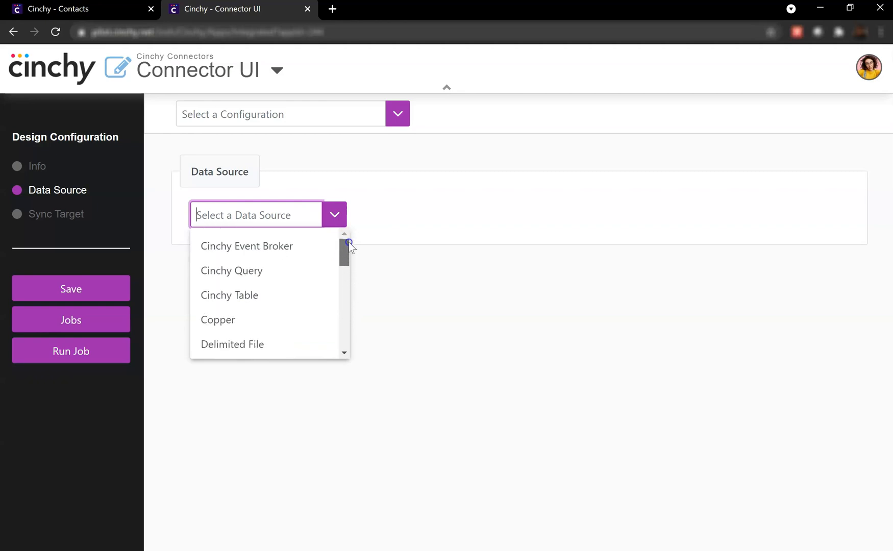
{"action": "left_click", "coordinate": [248, 344]}
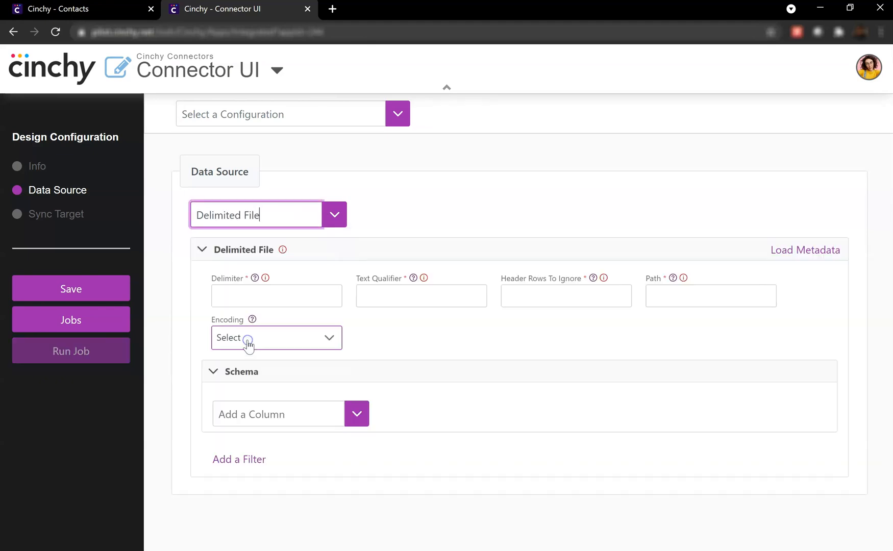
Step: Set the delimited file's delimiter to a comma, its text qualifier to a double quote and its header rows to ignore to 1
{"action": "left_click", "coordinate": [258, 294]}
{"action": "type", "text": ","}
{"action": "left_click", "coordinate": [391, 296]}
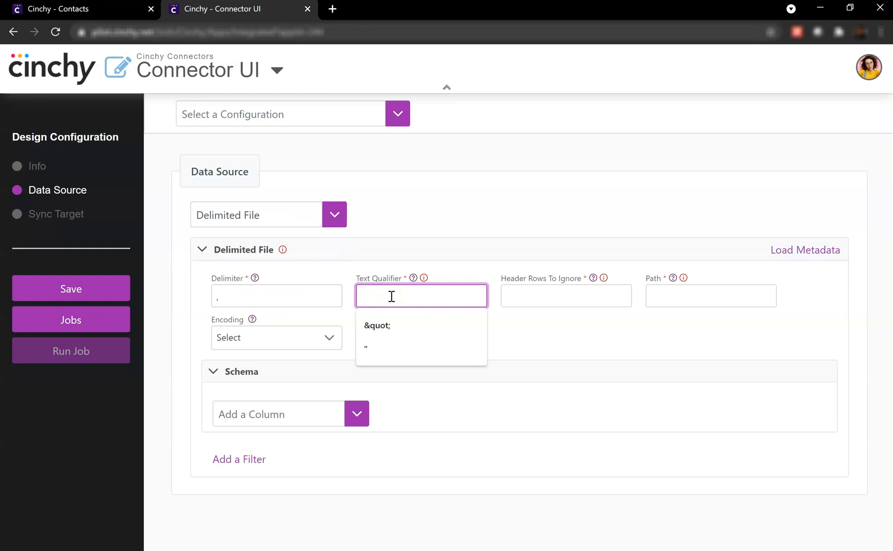
{"action": "type", "text": "\""}
{"action": "left_click", "coordinate": [513, 297]}
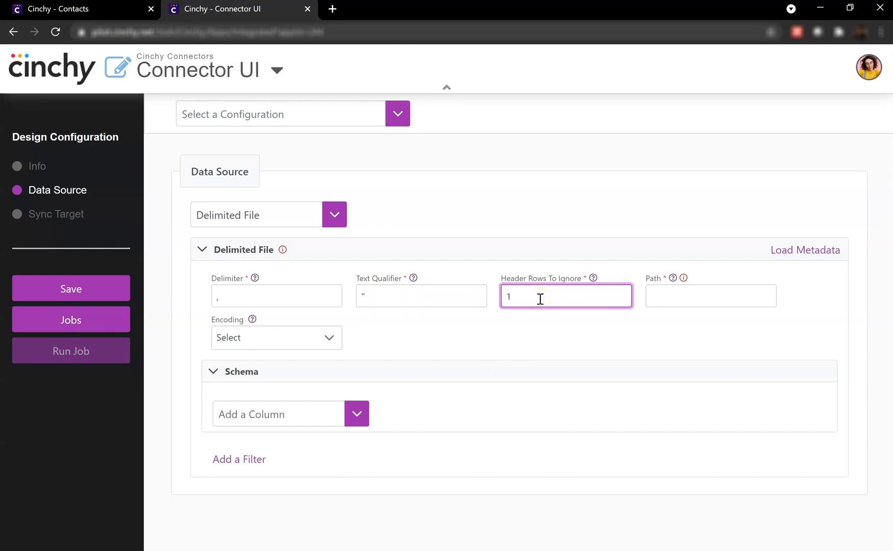
{"action": "left_click", "coordinate": [716, 296]}
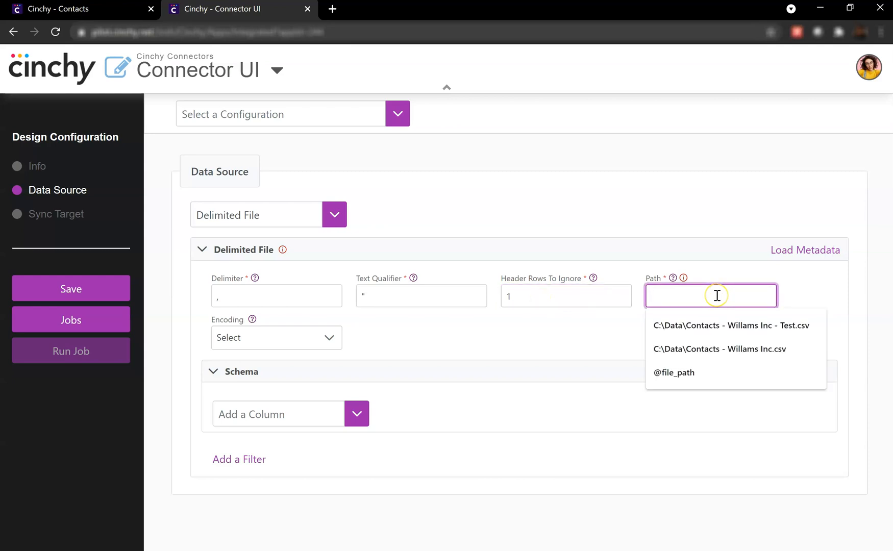
{"action": "type", "text": "@"}
{"action": "key", "text": "Down"}
{"action": "key", "text": "Tab"}
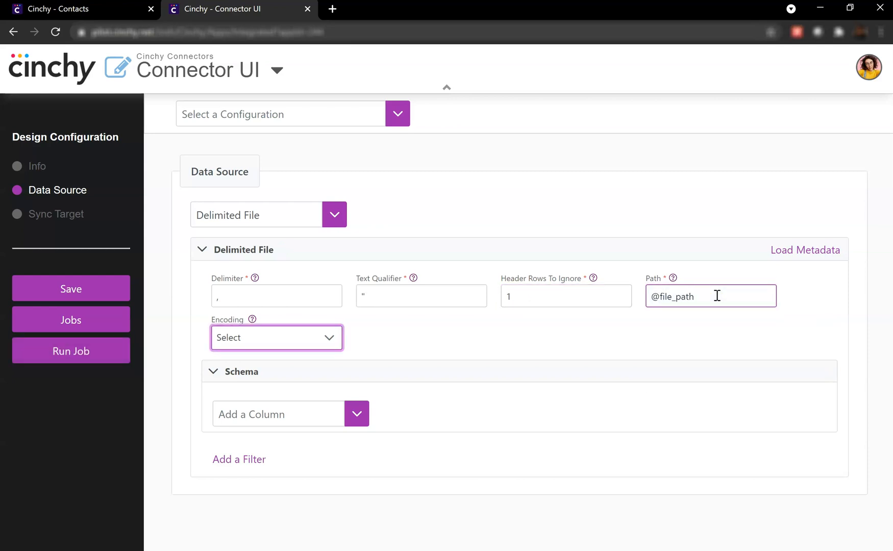
{"action": "left_click", "coordinate": [330, 339]}
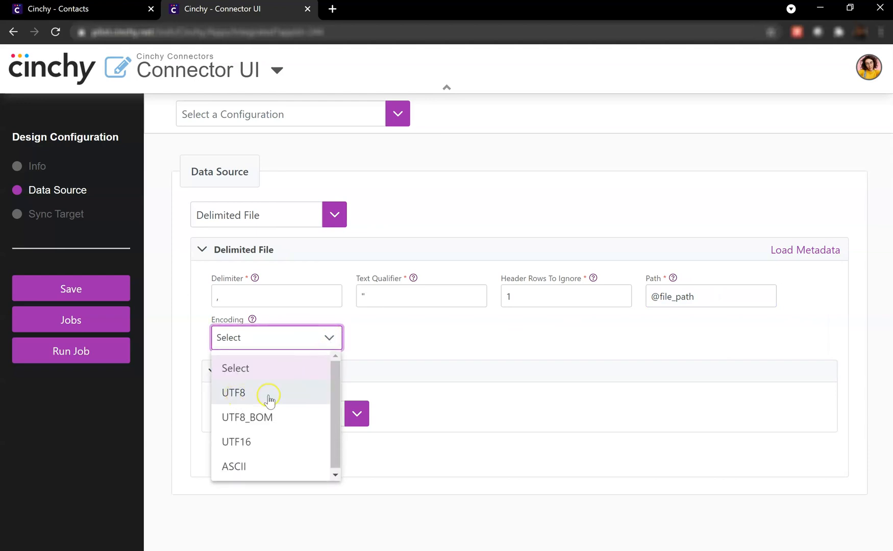
{"action": "left_click", "coordinate": [293, 398]}
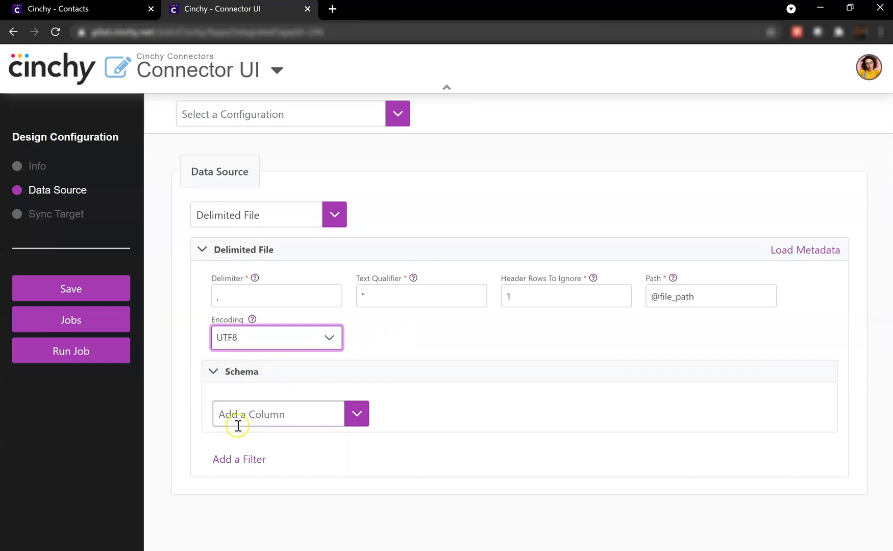
{"action": "left_click", "coordinate": [357, 414]}
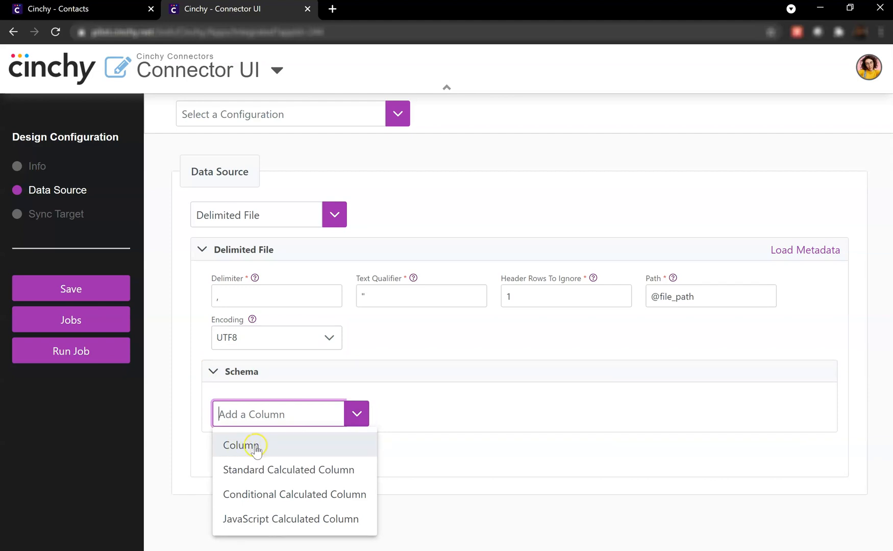
{"action": "left_click", "coordinate": [428, 405]}
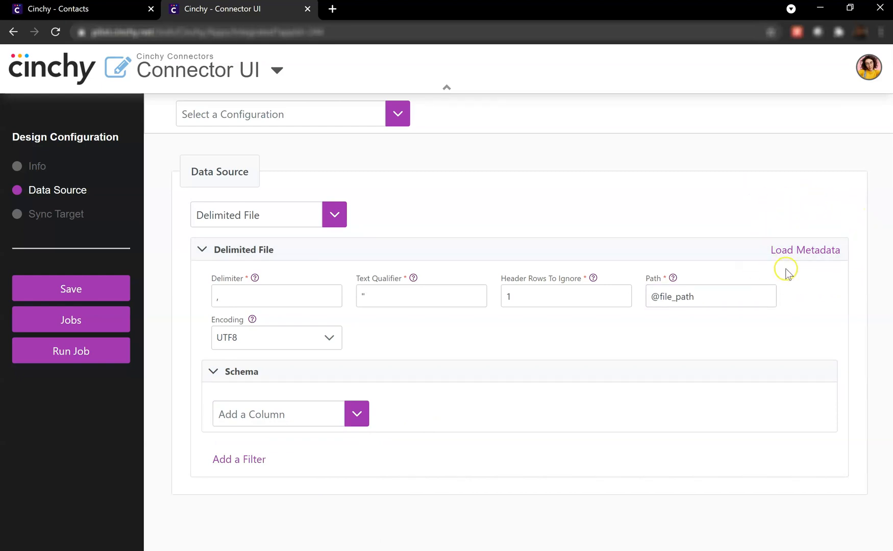
{"action": "left_click", "coordinate": [809, 251]}
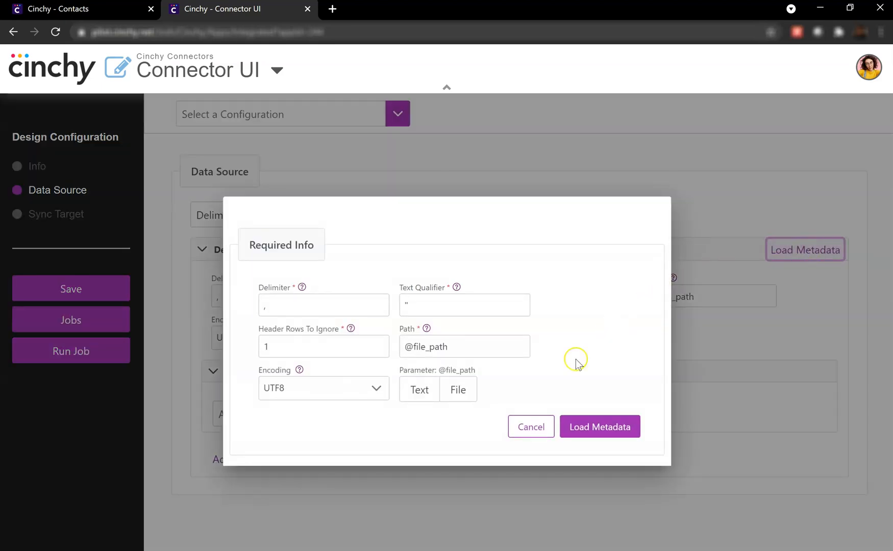
{"action": "left_click", "coordinate": [458, 398]}
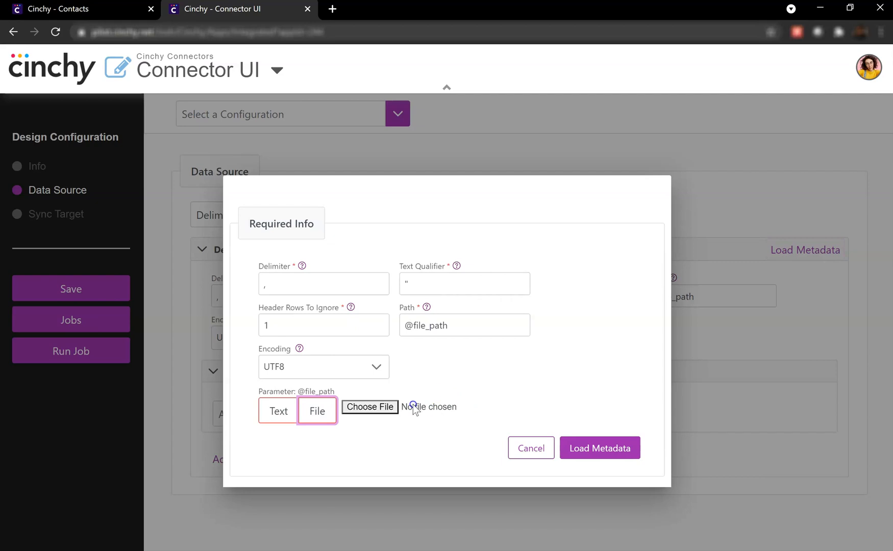
{"action": "left_click", "coordinate": [380, 409]}
{"action": "left_click", "coordinate": [175, 105]}
{"action": "left_click", "coordinate": [666, 454]}
{"action": "left_click", "coordinate": [598, 447]}
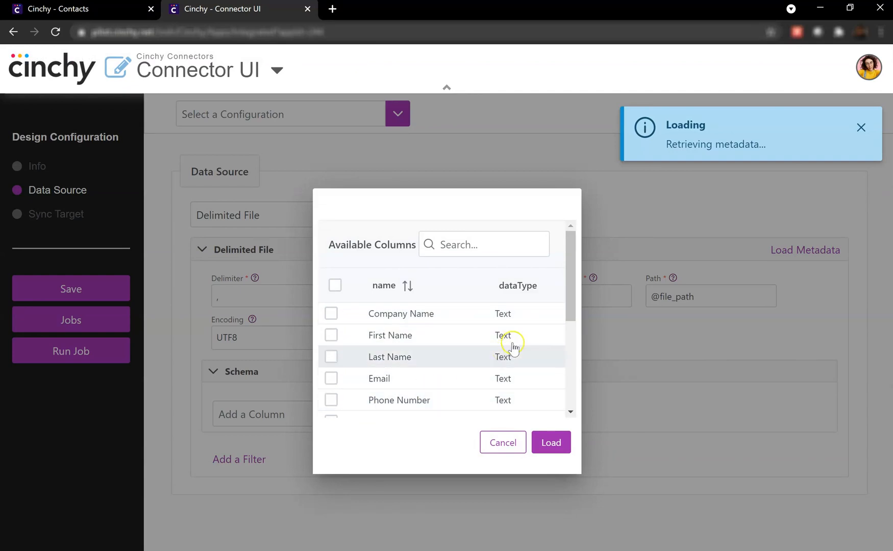
Step: Select all the available columns from the file and load them into the source schema
{"action": "mouse_move", "coordinate": [572, 282]}
{"action": "left_mouse_down"}
{"action": "mouse_move", "coordinate": [580, 364]}
{"action": "mouse_move", "coordinate": [572, 270]}
{"action": "left_mouse_up"}
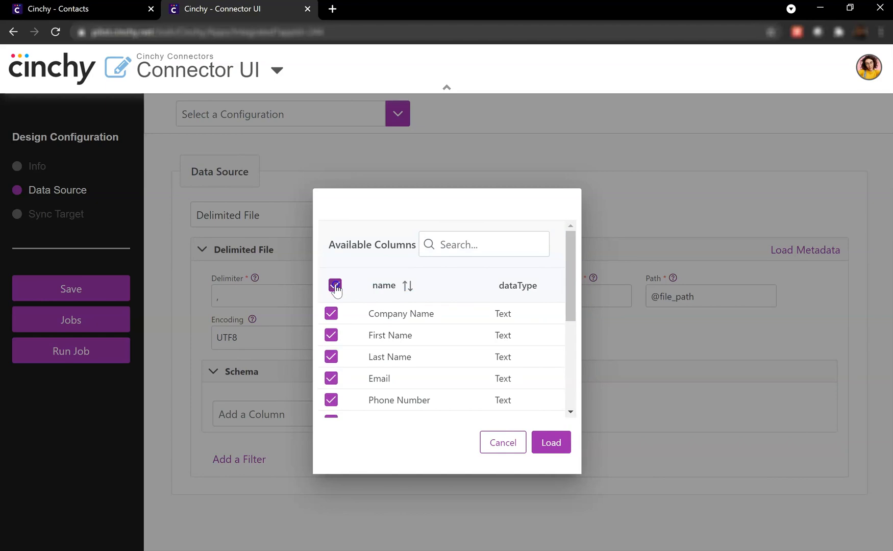
{"action": "left_click", "coordinate": [550, 444]}
{"action": "left_click", "coordinate": [552, 442]}
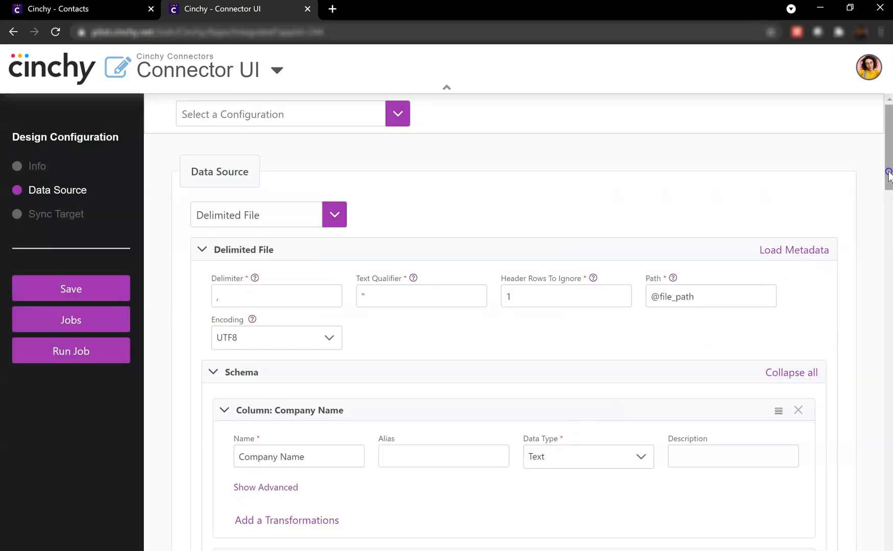
Step: Collapse all the source schema columns and set the Last Contacted Date column's data type to Date
{"action": "mouse_move", "coordinate": [886, 172]}
{"action": "left_mouse_down"}
{"action": "mouse_move", "coordinate": [888, 273]}
{"action": "mouse_move", "coordinate": [888, 177]}
{"action": "left_mouse_up"}
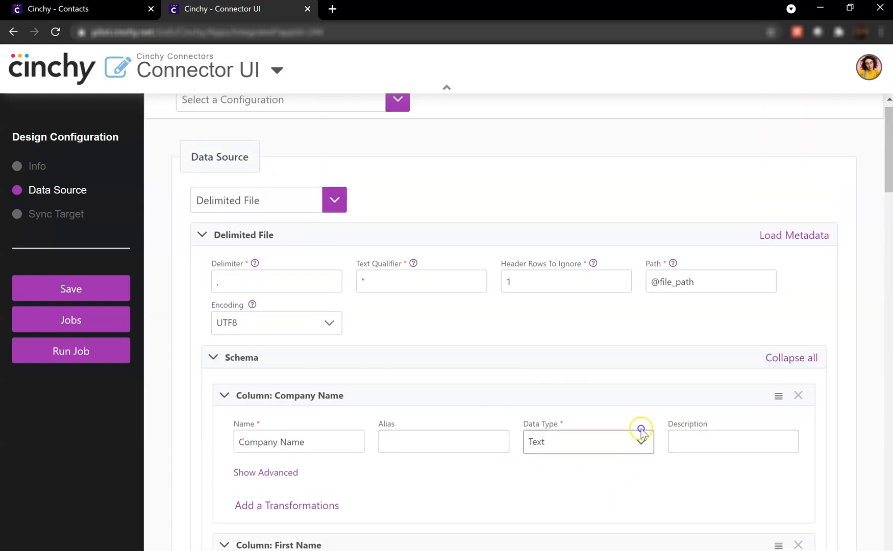
{"action": "left_click", "coordinate": [798, 358]}
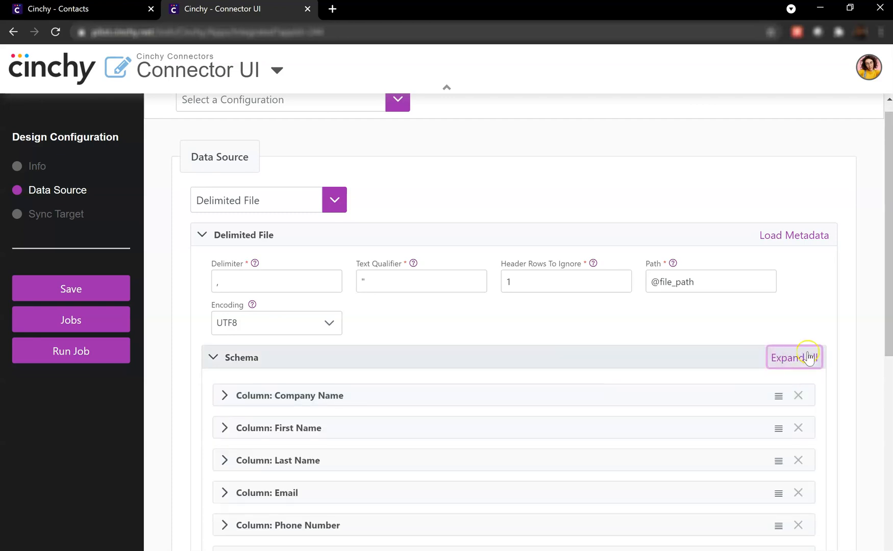
{"action": "left_click_drag", "start_coordinate": [887, 287], "coordinate": [888, 502]}
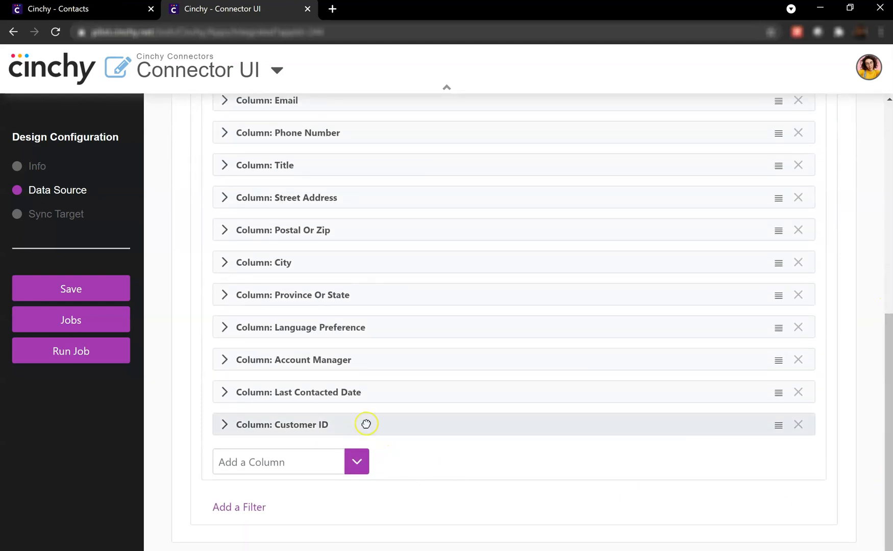
{"action": "left_click", "coordinate": [396, 393]}
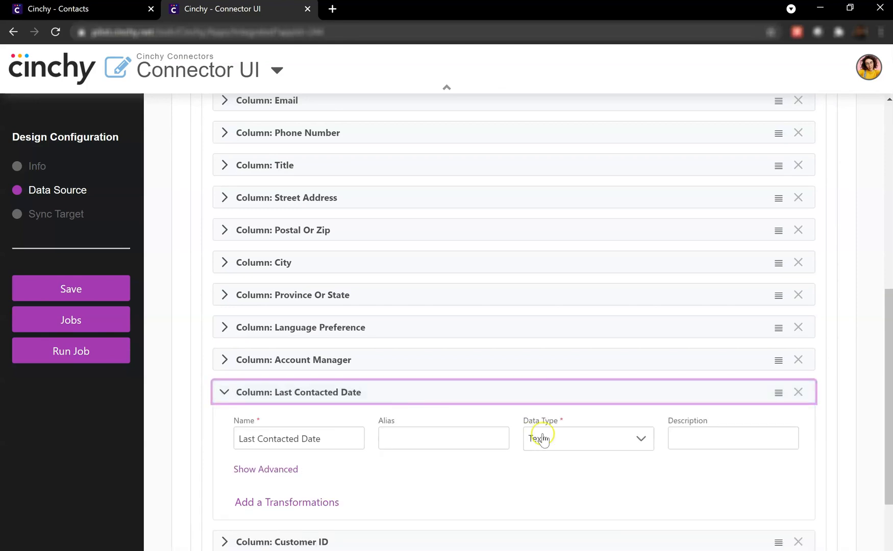
{"action": "left_click", "coordinate": [652, 440]}
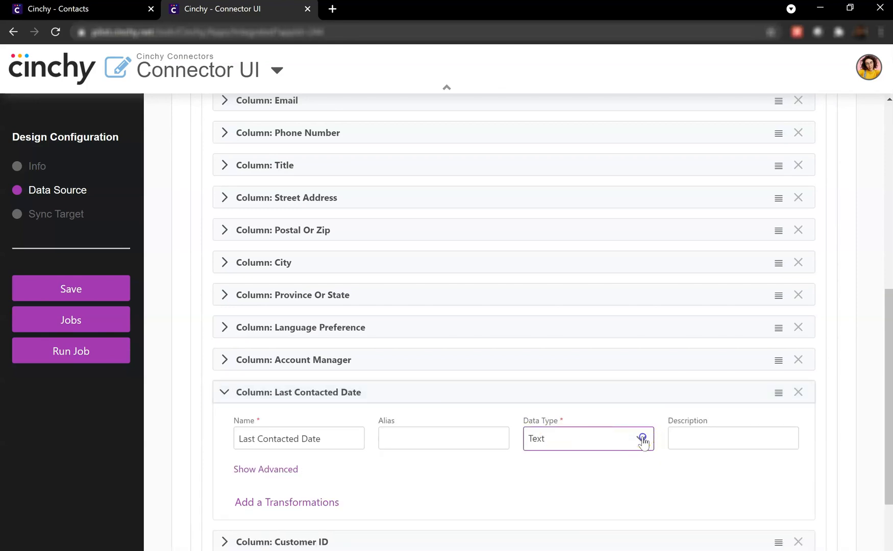
{"action": "left_click", "coordinate": [642, 440]}
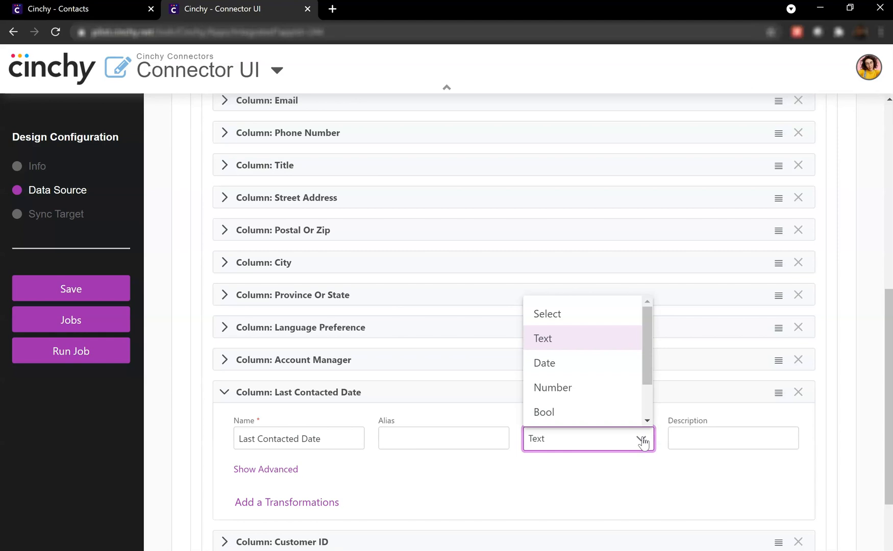
{"action": "left_click", "coordinate": [604, 363]}
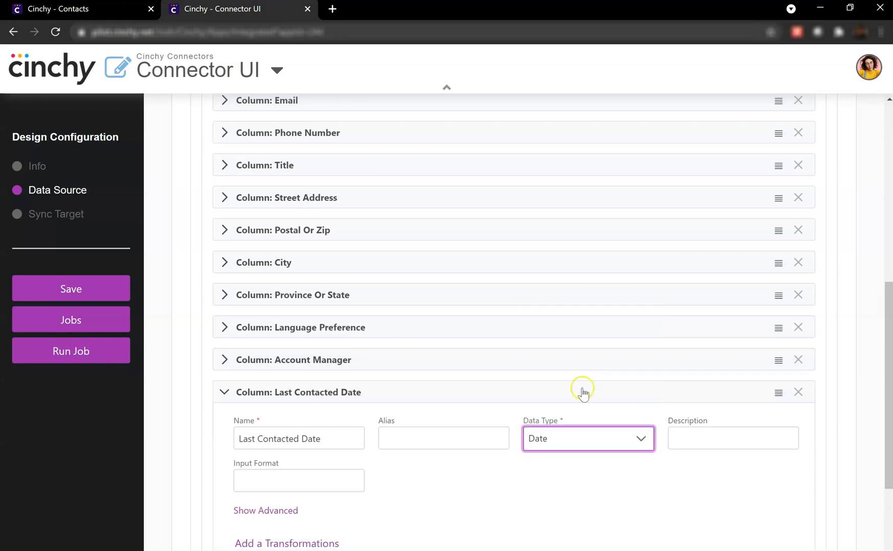
{"action": "left_click", "coordinate": [550, 396]}
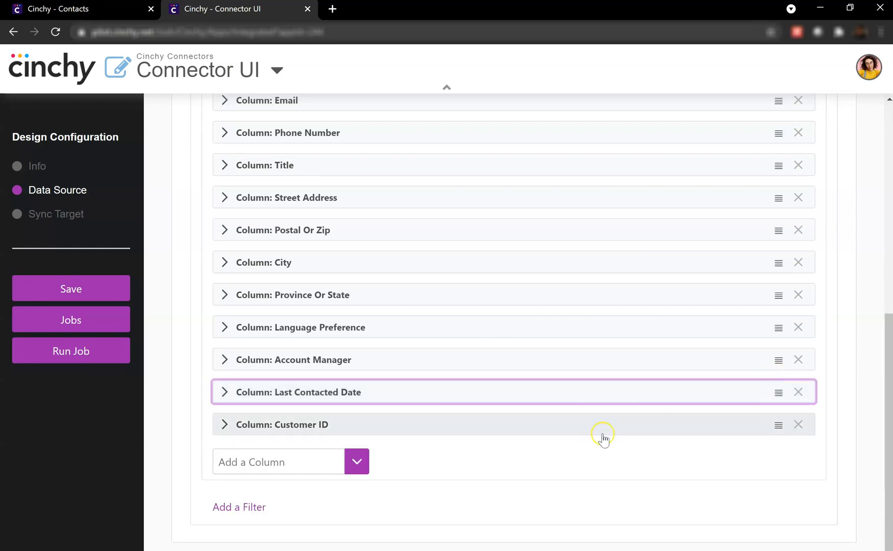
Step: Set the data type of the Customer ID source column to Number and collapse the column
{"action": "left_click", "coordinate": [564, 423]}
{"action": "left_click", "coordinate": [560, 472]}
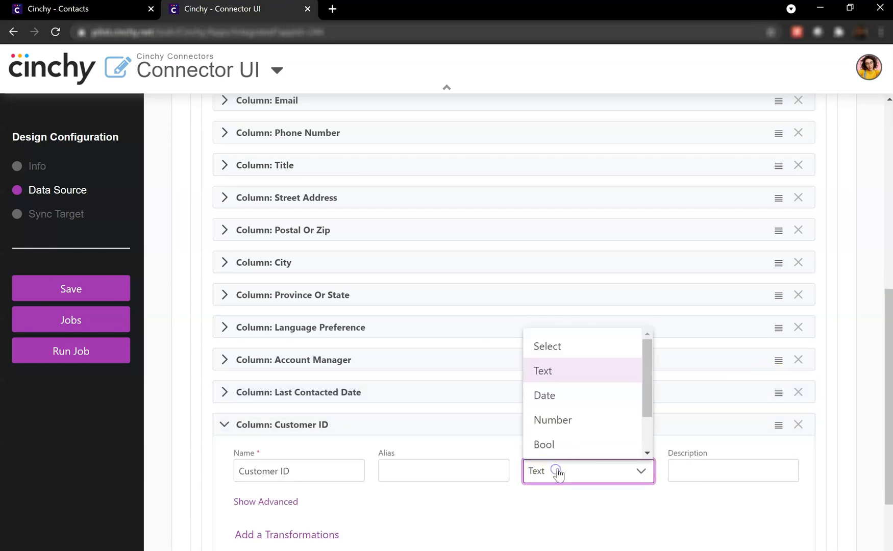
{"action": "left_click", "coordinate": [557, 421]}
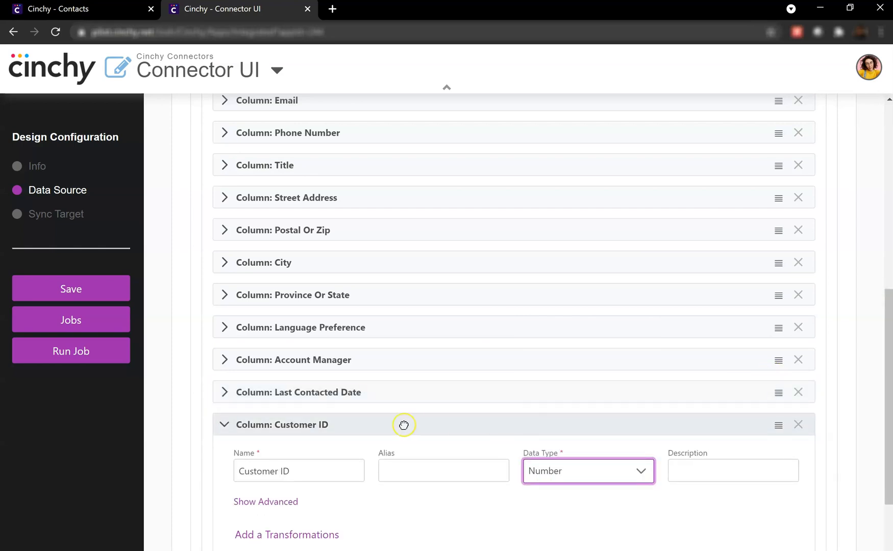
{"action": "left_click", "coordinate": [388, 425]}
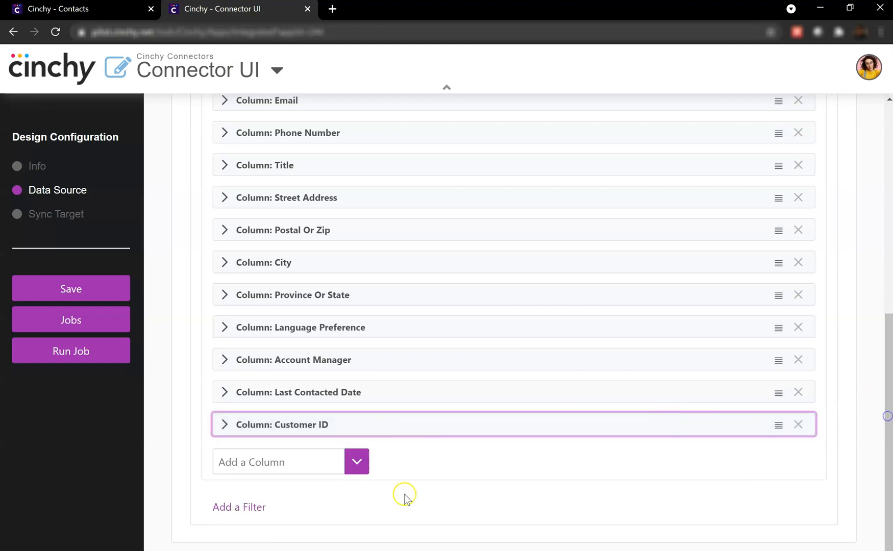
Step: Add a Standard Calculated Column named Full Name to the source schema
{"action": "left_click", "coordinate": [358, 462]}
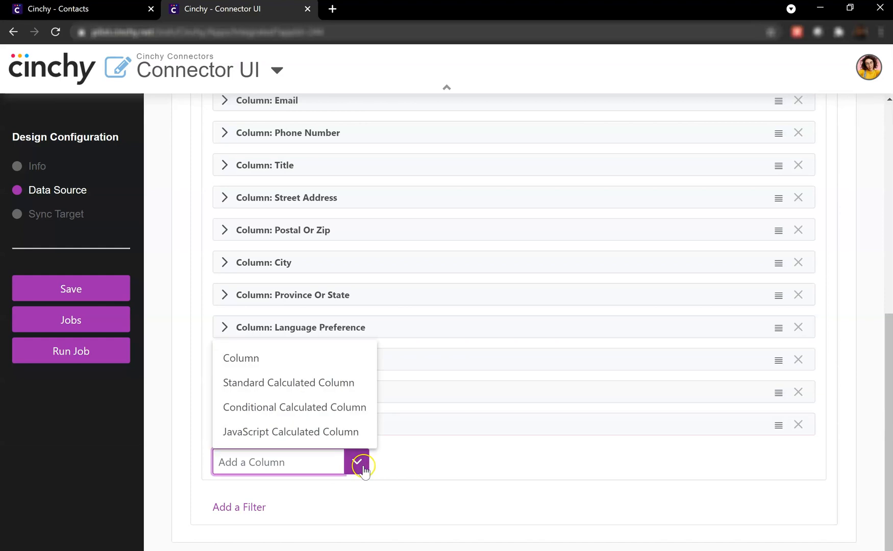
{"action": "left_click", "coordinate": [337, 384]}
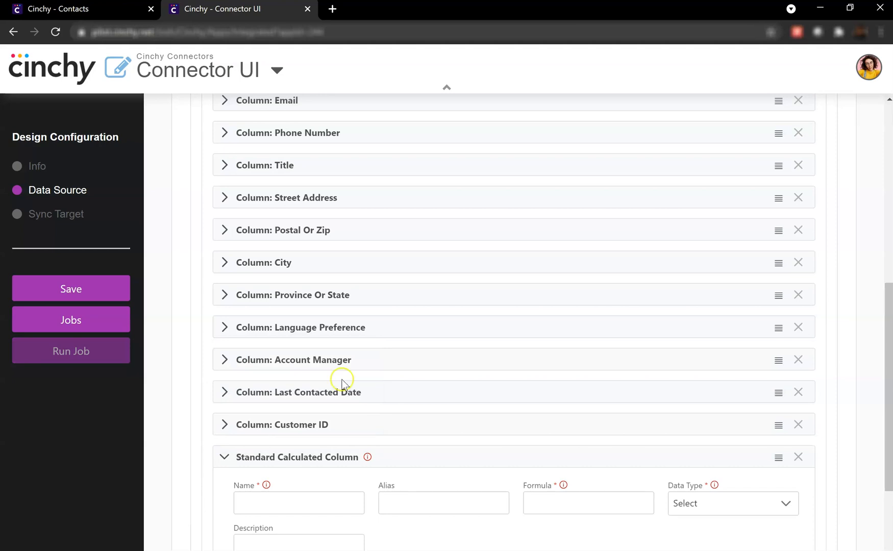
{"action": "left_click_drag", "start_coordinate": [886, 312], "coordinate": [888, 396]}
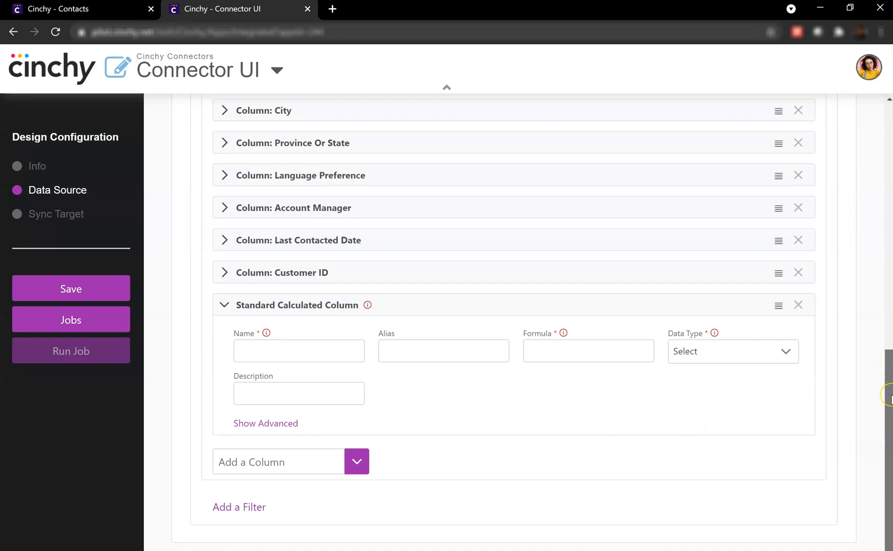
{"action": "left_click", "coordinate": [288, 351]}
{"action": "type", "text": "Full Name"}
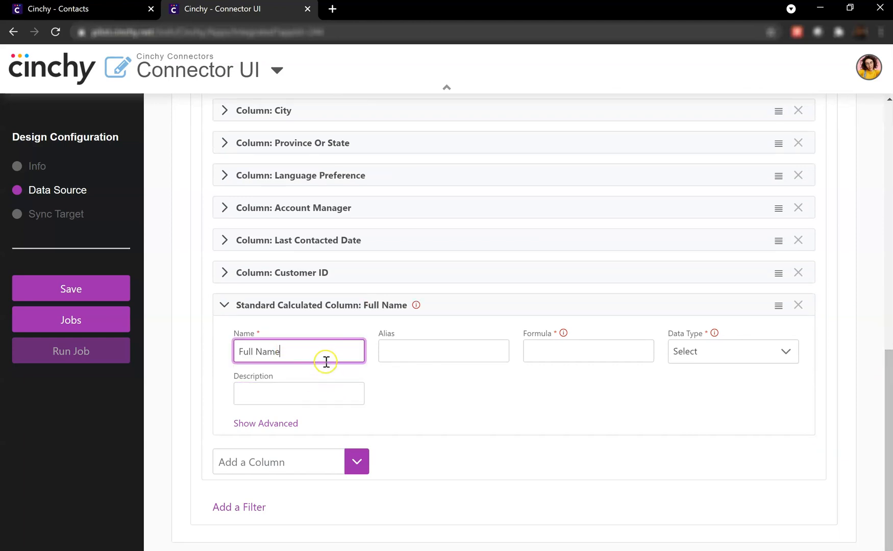
Step: Give the Full Name column the formula CONCAT(First Name,' ',Last Name) and the data type Text
{"action": "left_click", "coordinate": [558, 350]}
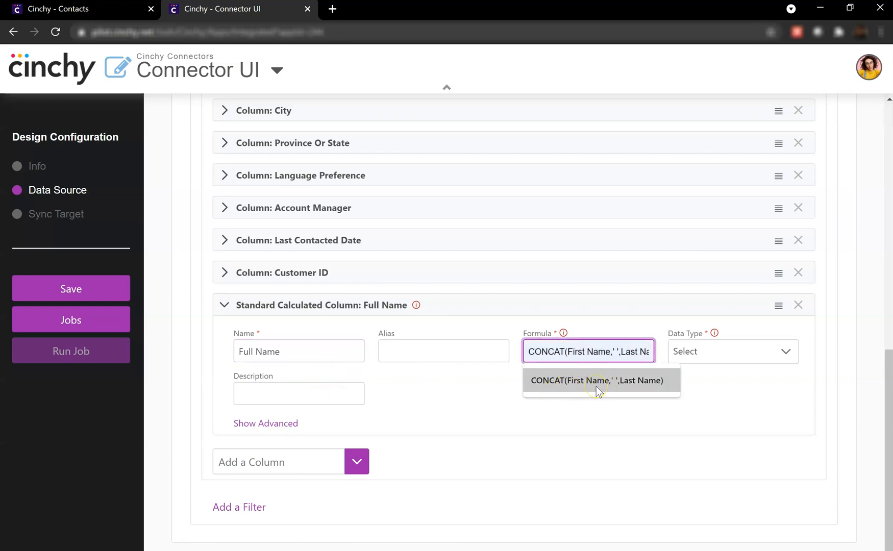
{"action": "left_click", "coordinate": [612, 384]}
{"action": "left_click", "coordinate": [784, 351]}
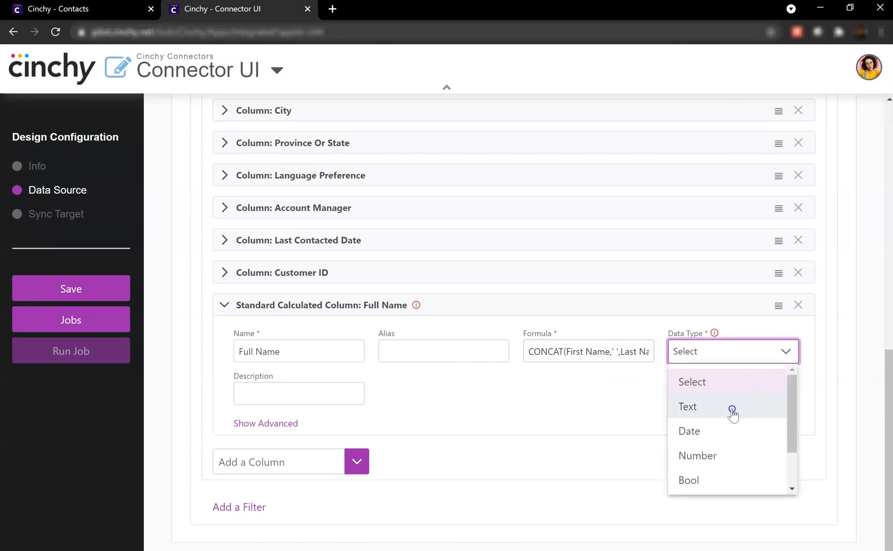
{"action": "left_click", "coordinate": [733, 414]}
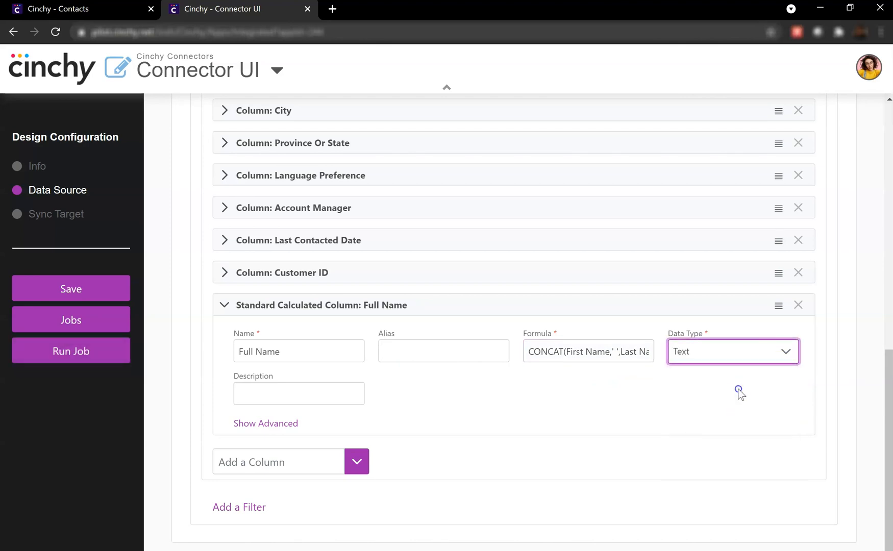
{"action": "left_click", "coordinate": [699, 306]}
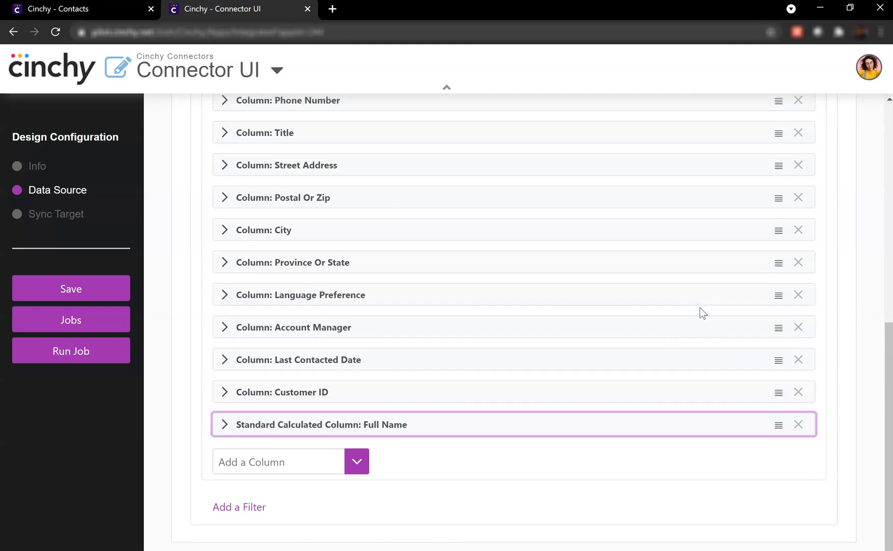
Step: Choose Cinchy Table as the configuration's sync target
{"action": "left_click", "coordinate": [60, 217]}
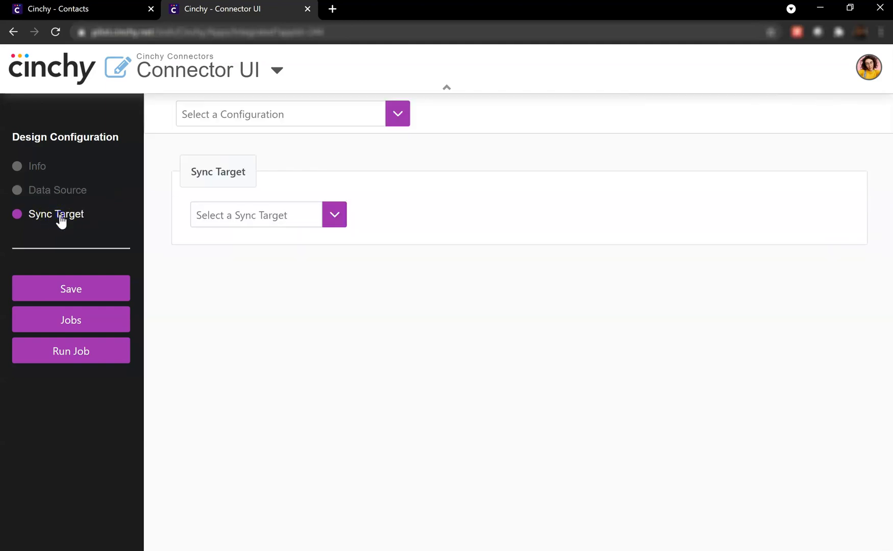
{"action": "left_click", "coordinate": [334, 216]}
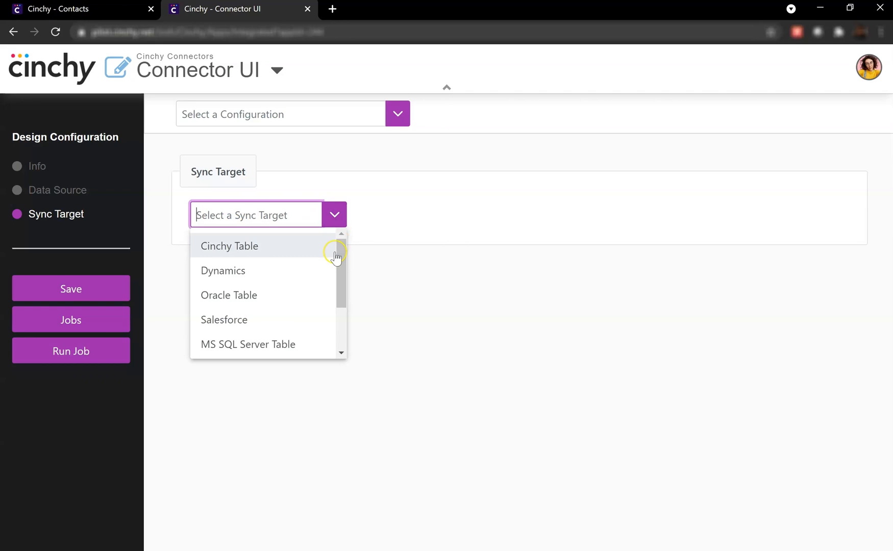
{"action": "mouse_move", "coordinate": [342, 246]}
{"action": "left_mouse_down"}
{"action": "mouse_move", "coordinate": [341, 289]}
{"action": "mouse_move", "coordinate": [343, 247]}
{"action": "left_mouse_up"}
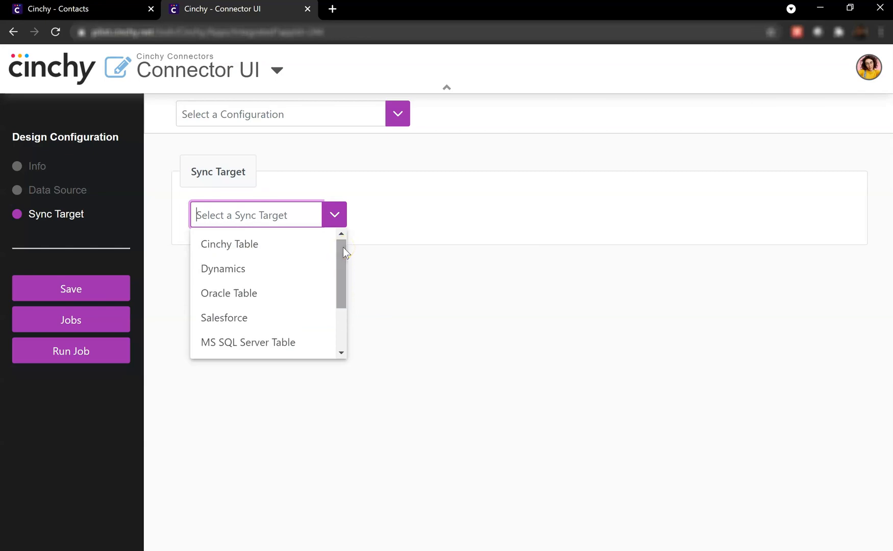
{"action": "left_click", "coordinate": [245, 246]}
Step: Set the target's domain to Customer and its table to Contacts, with duplicate errors suppressed
{"action": "left_click", "coordinate": [270, 295]}
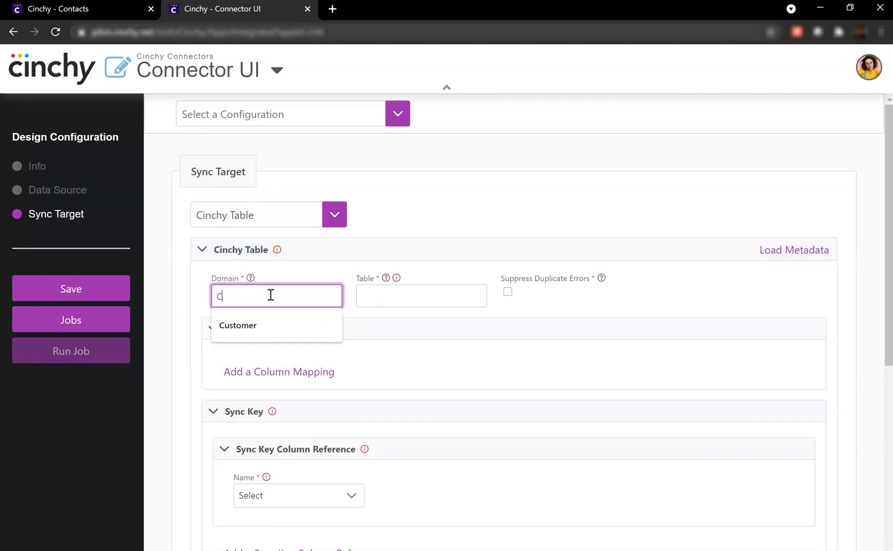
{"action": "key", "text": "Tab"}
{"action": "type", "text": "C"}
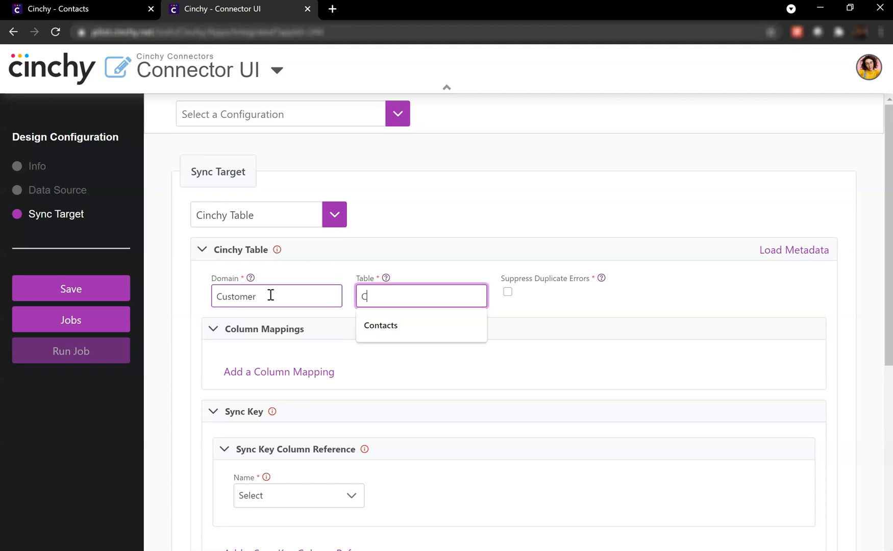
{"action": "type", "text": "ontacts"}
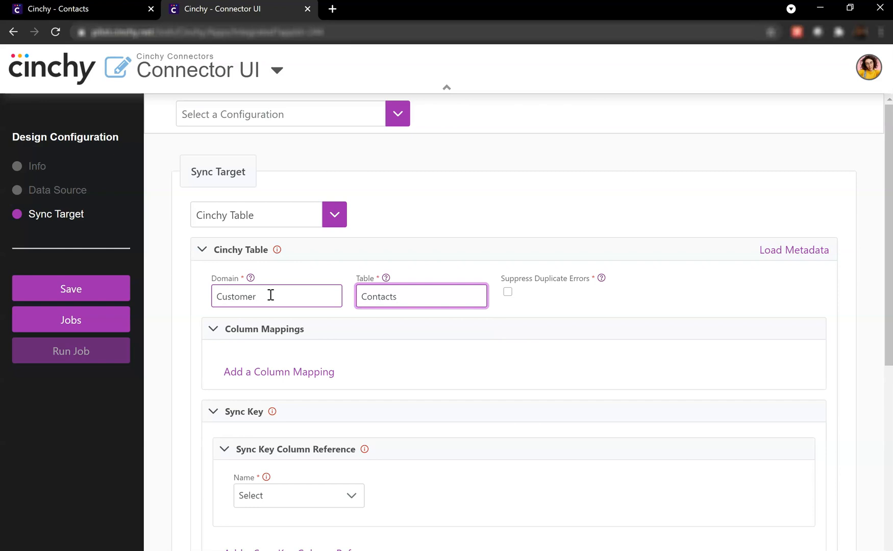
{"action": "left_click", "coordinate": [508, 293]}
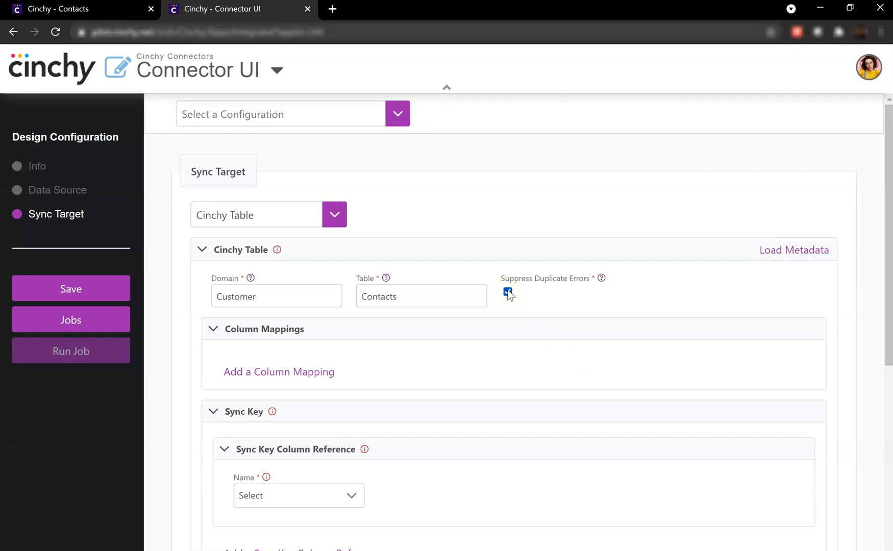
Step: Load the Contacts table's metadata, entering the account username and password
{"action": "left_click", "coordinate": [790, 251]}
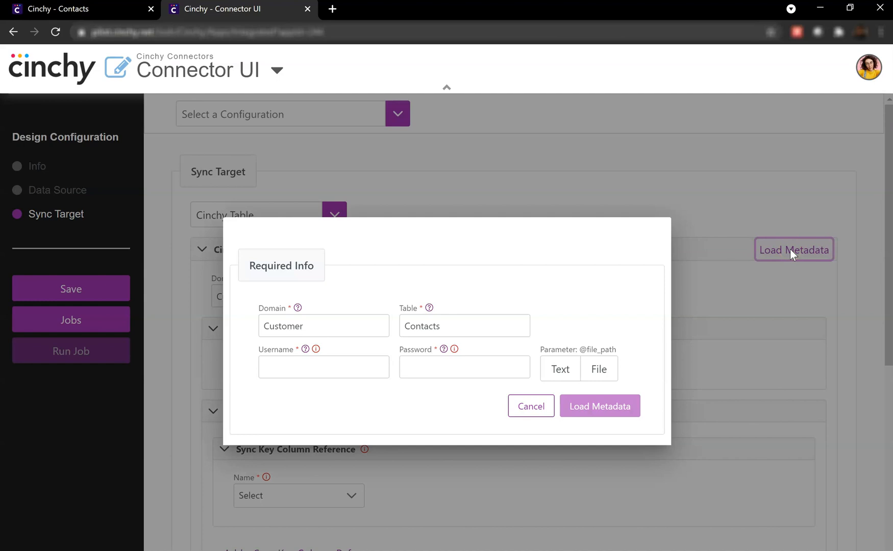
{"action": "left_click", "coordinate": [317, 368]}
{"action": "key", "text": "Down"}
{"action": "key", "text": "Tab"}
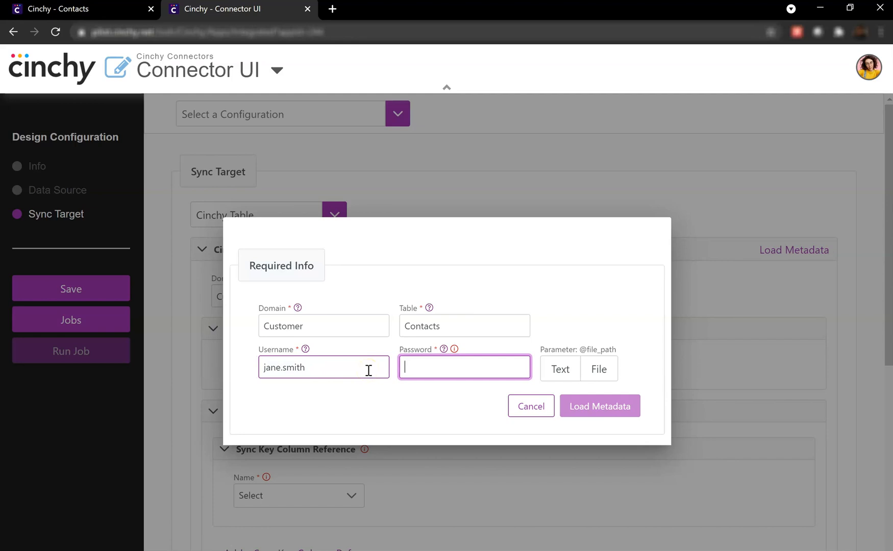
{"action": "type", "text": "•"}
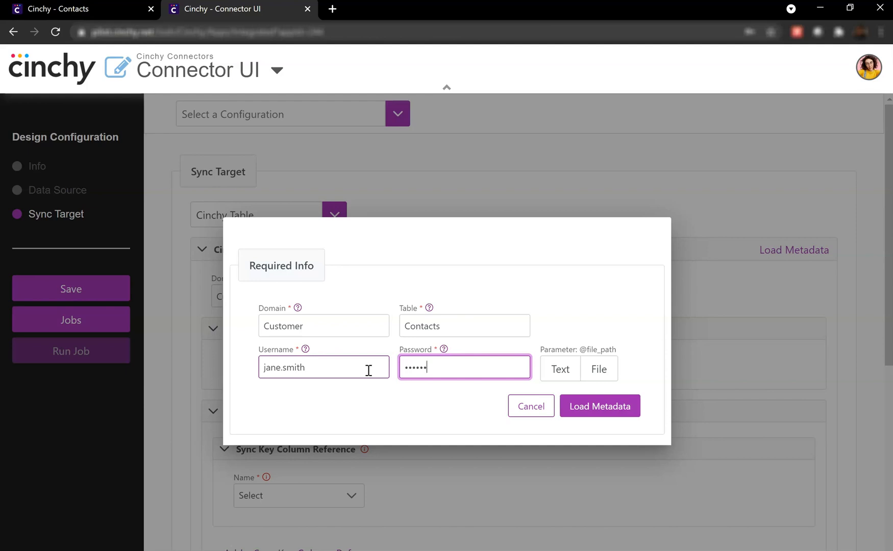
{"action": "left_click", "coordinate": [615, 414]}
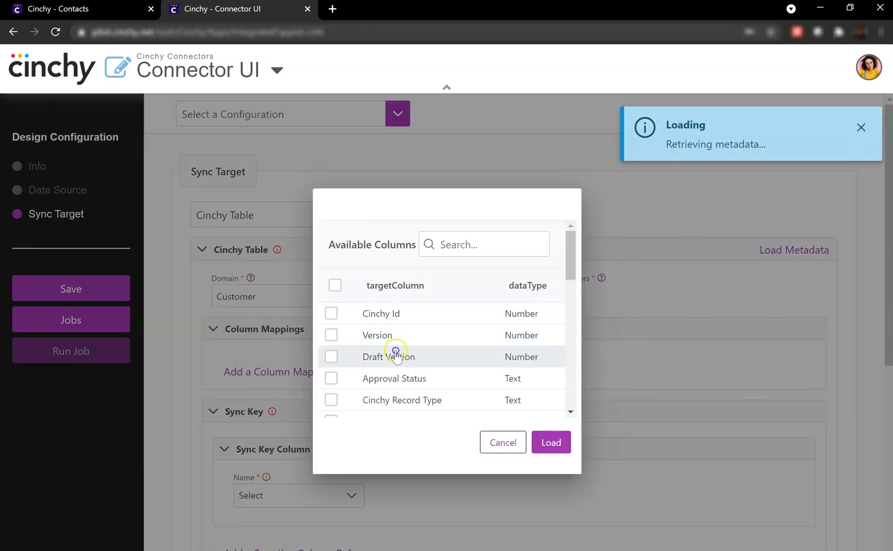
Step: Select the target columns Corporate ID, Company, Last Contacted Date, Relationship Manager, Name, Email, Phone Number and Title
{"action": "left_click_drag", "start_coordinate": [570, 260], "coordinate": [582, 345]}
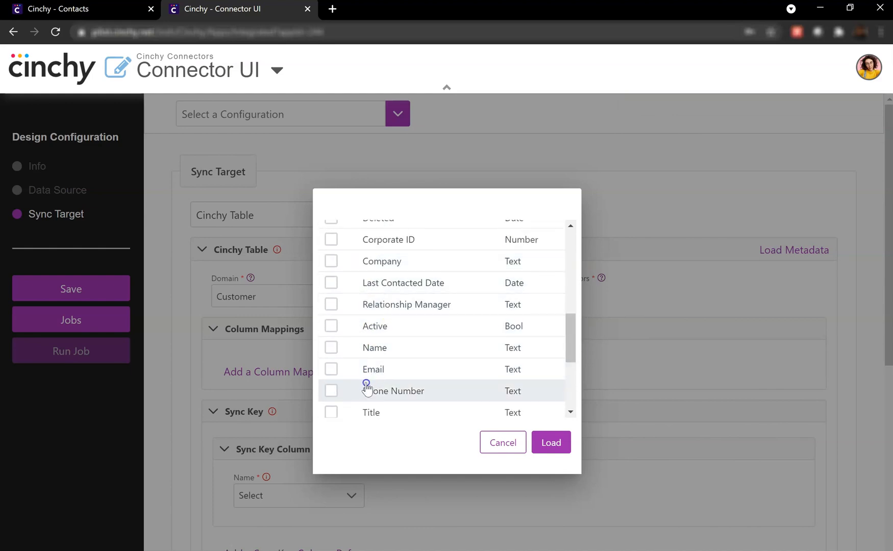
{"action": "left_click", "coordinate": [331, 239]}
{"action": "left_click", "coordinate": [331, 260]}
{"action": "left_click", "coordinate": [331, 283]}
{"action": "left_click", "coordinate": [331, 304]}
{"action": "left_click", "coordinate": [331, 348]}
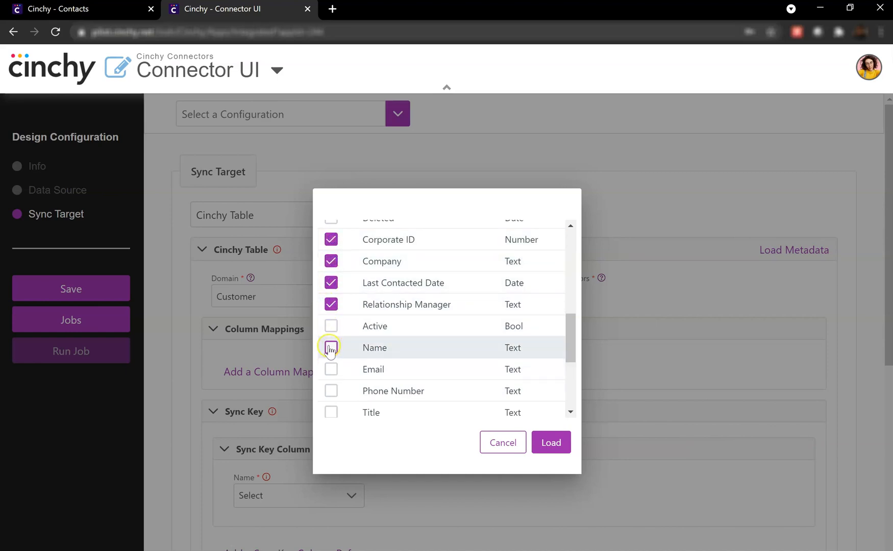
{"action": "left_click", "coordinate": [331, 369]}
{"action": "left_click", "coordinate": [331, 391]}
{"action": "left_click", "coordinate": [331, 412]}
Step: Also select Street Address, Postal Or Zip, City, Province Or State and Language Preference, and load the selected columns as column mappings
{"action": "left_click_drag", "start_coordinate": [570, 343], "coordinate": [570, 382]}
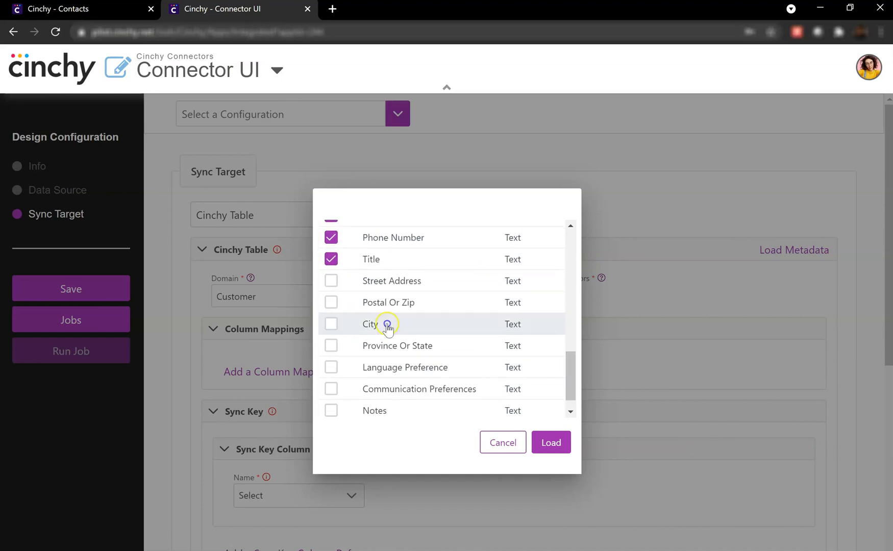
{"action": "left_click", "coordinate": [331, 281]}
{"action": "left_click", "coordinate": [331, 302]}
{"action": "left_click", "coordinate": [331, 324]}
{"action": "left_click", "coordinate": [331, 345]}
{"action": "left_click", "coordinate": [331, 367]}
{"action": "left_click", "coordinate": [545, 446]}
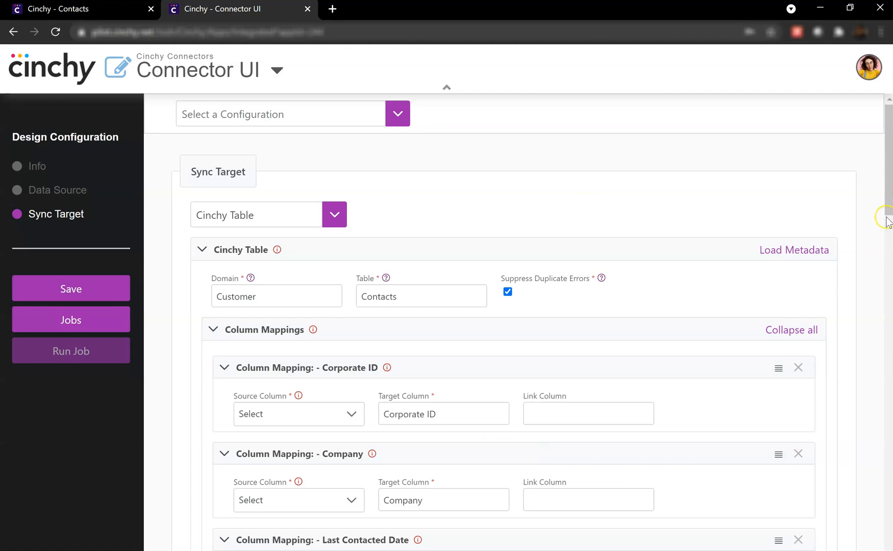
{"action": "scroll", "coordinate": [886, 222], "scroll_direction": "down", "scroll_amount": 3}
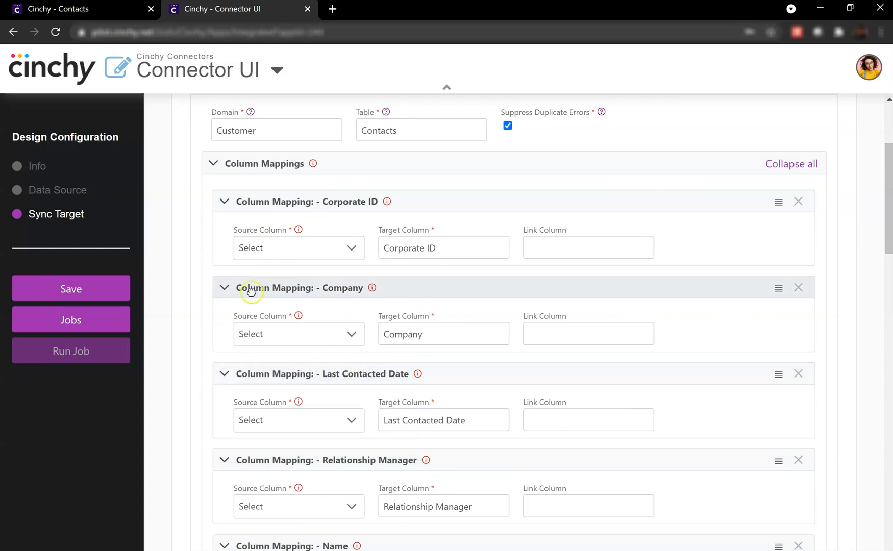
Step: Map the Customer ID source column to the Corporate ID target column
{"action": "left_click", "coordinate": [355, 247]}
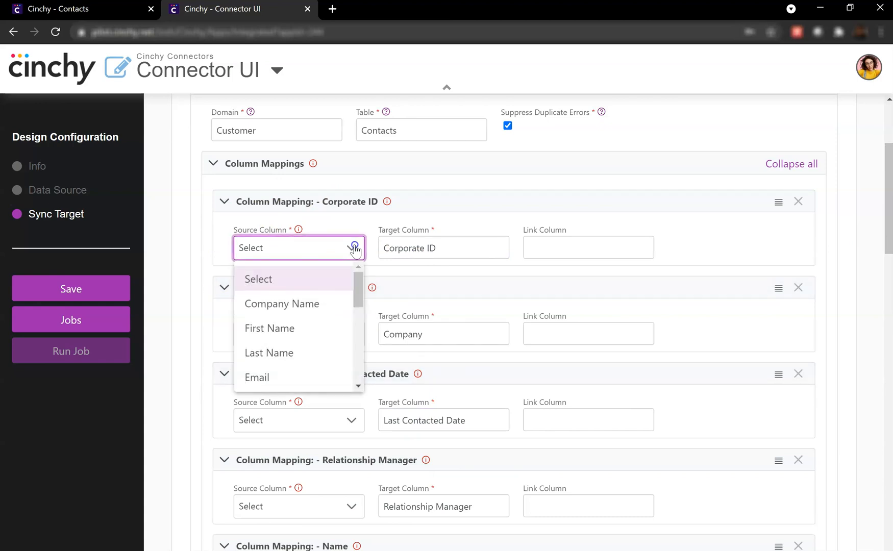
{"action": "key", "text": "Down"}
{"action": "key", "text": "c"}
{"action": "key", "text": "c"}
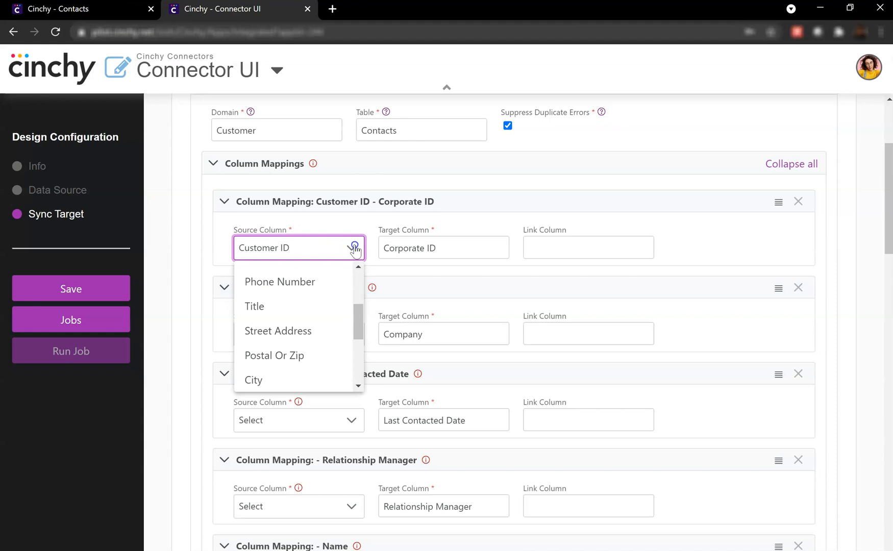
{"action": "left_click", "coordinate": [317, 247]}
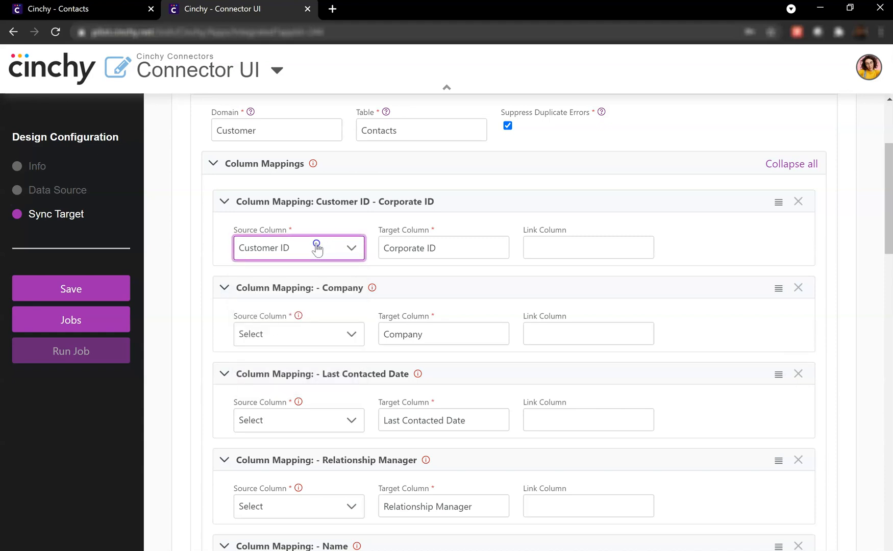
Step: Map the Company Name source column to the Company target column, with Name as the link column
{"action": "left_click", "coordinate": [349, 340]}
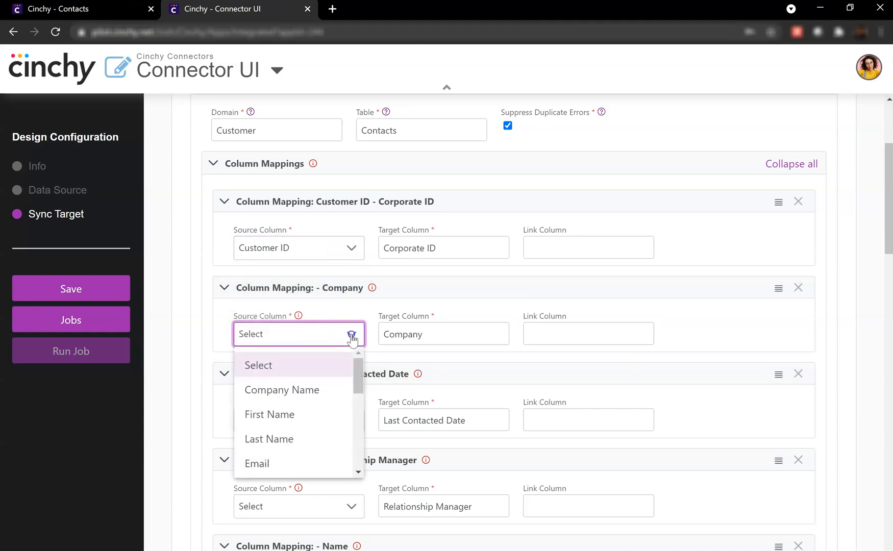
{"action": "left_click", "coordinate": [309, 387]}
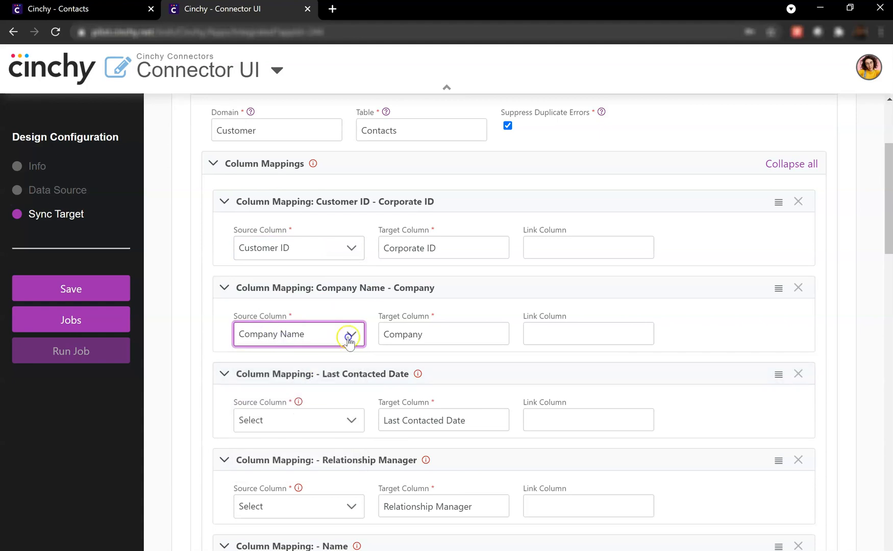
{"action": "left_click", "coordinate": [558, 334]}
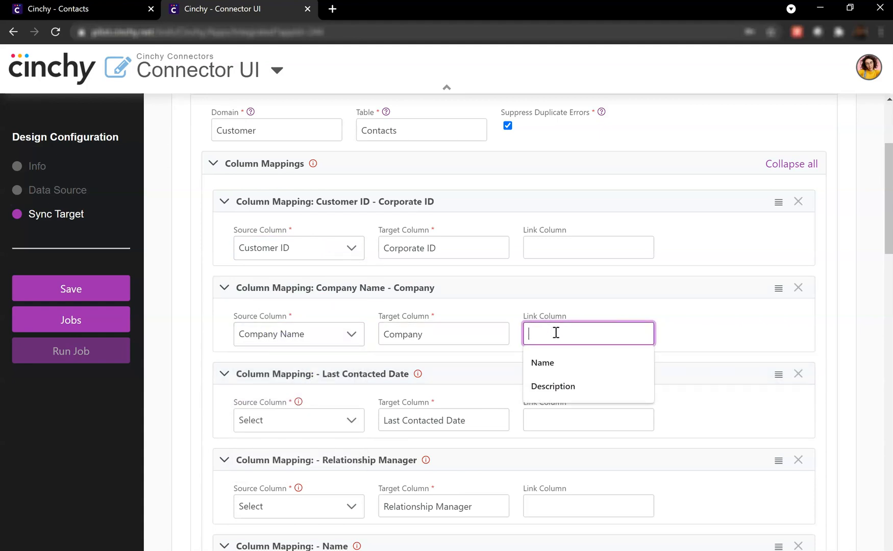
{"action": "type", "text": "Name"}
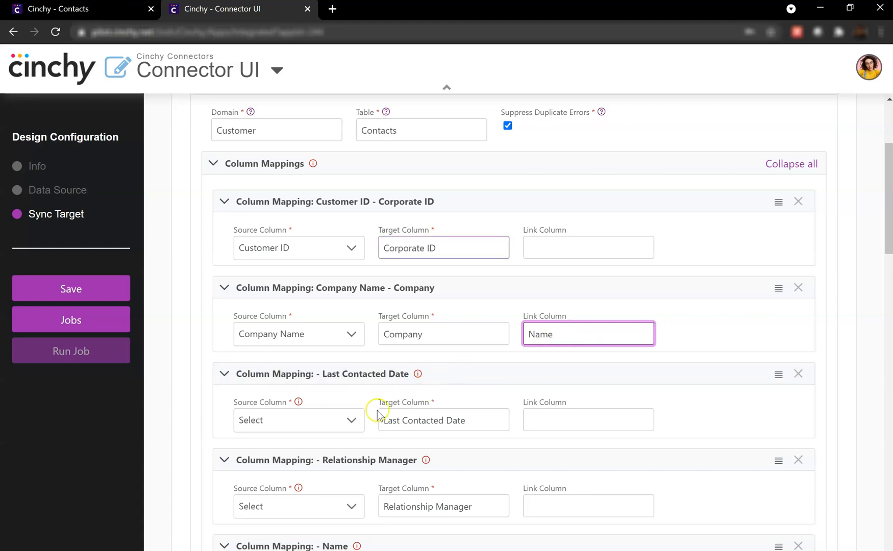
Step: Map the Last Contacted Date source column to the target column of the same name
{"action": "left_click", "coordinate": [351, 421]}
{"action": "key", "text": "l"}
{"action": "key", "text": "l"}
{"action": "key", "text": "l"}
{"action": "key", "text": "Return"}
Step: Map the Account Manager source column to the Relationship Manager target column, with Full Name as the link column
{"action": "scroll", "coordinate": [358, 355], "scroll_direction": "down", "scroll_amount": 4}
{"action": "left_click", "coordinate": [306, 244]}
{"action": "left_click", "coordinate": [297, 375]}
{"action": "left_click", "coordinate": [584, 242]}
{"action": "type", "text": "Full"}
Step: Map the Full Name source column to the Name target column and the Email source column to Email
{"action": "left_click", "coordinate": [350, 333]}
{"action": "key", "text": "f"}
{"action": "key", "text": "f"}
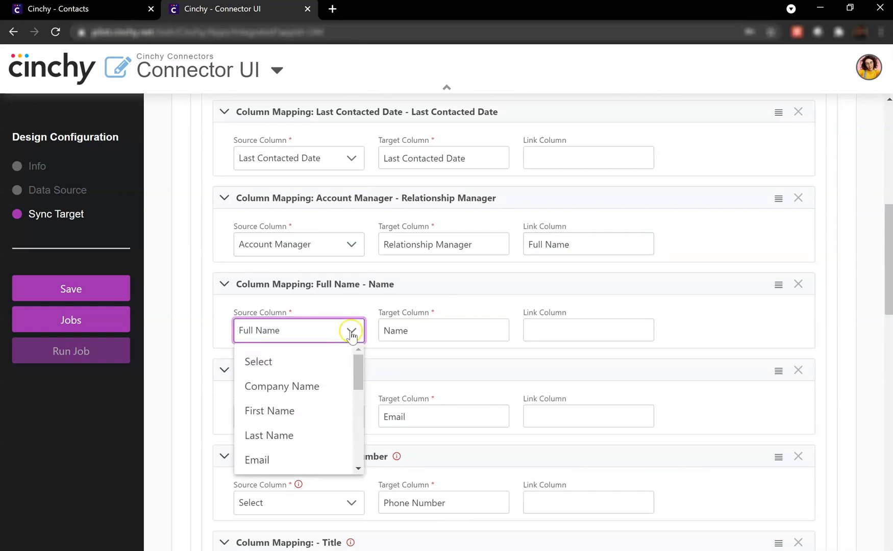
{"action": "key", "text": "Return"}
{"action": "left_click", "coordinate": [344, 417]}
{"action": "key", "text": "e"}
{"action": "key", "text": "Return"}
Step: Map the Phone Number, Title and Street Address source columns to their target columns of the same names
{"action": "scroll", "coordinate": [373, 413], "scroll_direction": "down", "scroll_amount": 2}
{"action": "scroll", "coordinate": [373, 414], "scroll_direction": "down", "scroll_amount": 3}
{"action": "left_click", "coordinate": [349, 238]}
{"action": "key", "text": "p"}
{"action": "key", "text": "Return"}
{"action": "left_click", "coordinate": [349, 327]}
{"action": "key", "text": "t"}
{"action": "key", "text": "Return"}
{"action": "left_click", "coordinate": [350, 413]}
{"action": "key", "text": "s"}
{"action": "key", "text": "Return"}
Step: Map the Postal Or Zip and City source columns to their target columns of the same names
{"action": "scroll", "coordinate": [350, 357], "scroll_direction": "down", "scroll_amount": 5}
{"action": "left_click", "coordinate": [350, 173]}
{"action": "key", "text": "p"}
{"action": "key", "text": "p"}
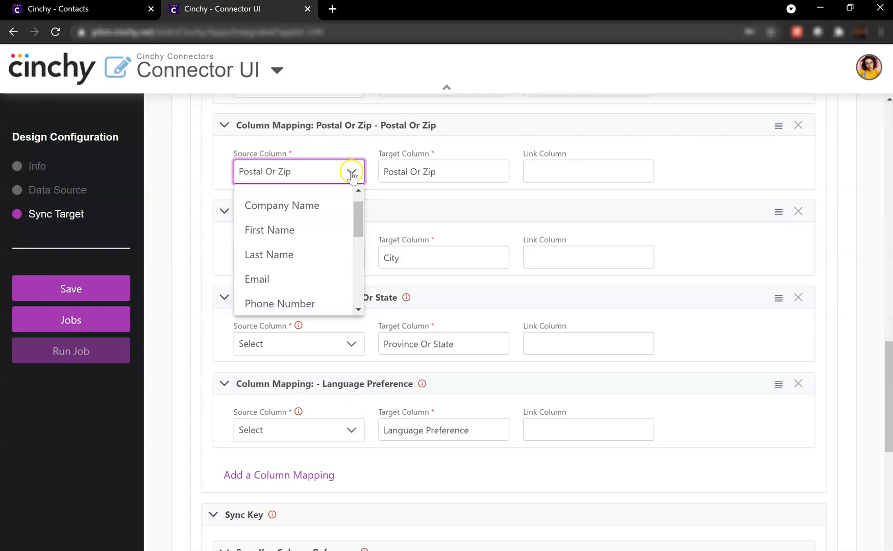
{"action": "key", "text": "Return"}
{"action": "left_click", "coordinate": [350, 256]}
{"action": "key", "text": "c"}
{"action": "key", "text": "Return"}
Step: Map the Province Or State source column to the target column of the same name, with Name as the link column
{"action": "left_click", "coordinate": [349, 343]}
{"action": "key", "text": "p"}
{"action": "key", "text": "p"}
{"action": "key", "text": "p"}
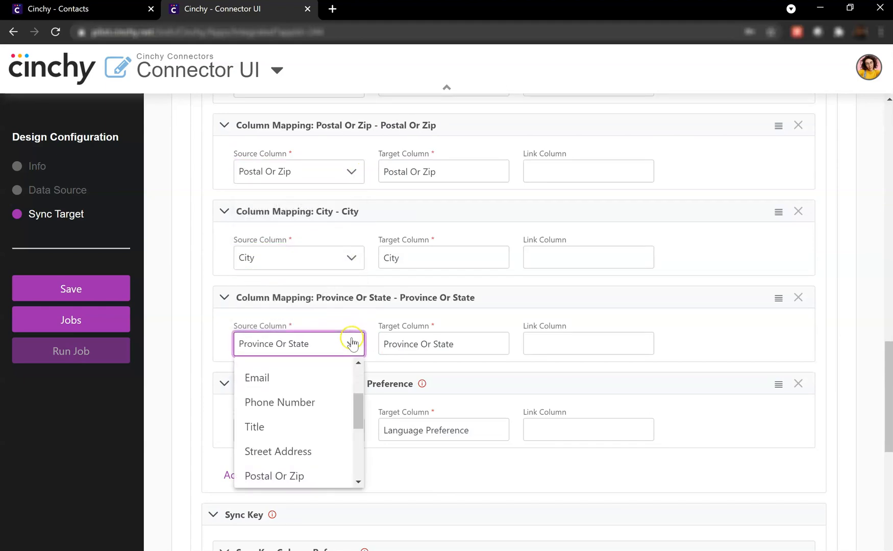
{"action": "key", "text": "Return"}
{"action": "left_click", "coordinate": [578, 344]}
{"action": "type", "text": "Name"}
Step: Choose the matching source column for the Language Preference mapping and set its link column to Description
{"action": "left_click", "coordinate": [351, 429]}
{"action": "key", "text": "l"}
{"action": "key", "text": "l"}
{"action": "key", "text": "Return"}
{"action": "left_click", "coordinate": [558, 427]}
{"action": "type", "text": "De"}
{"action": "left_click", "coordinate": [583, 449]}
Step: Set the sync key column reference to Email
{"action": "scroll", "coordinate": [584, 447], "scroll_direction": "down", "scroll_amount": 4}
{"action": "scroll", "coordinate": [587, 447], "scroll_direction": "down", "scroll_amount": 4}
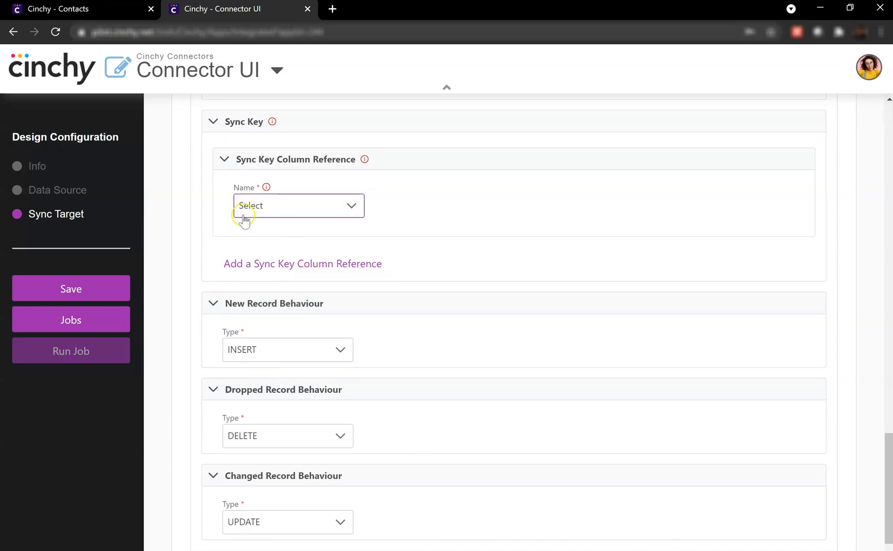
{"action": "left_click", "coordinate": [353, 207]}
{"action": "key", "text": "e"}
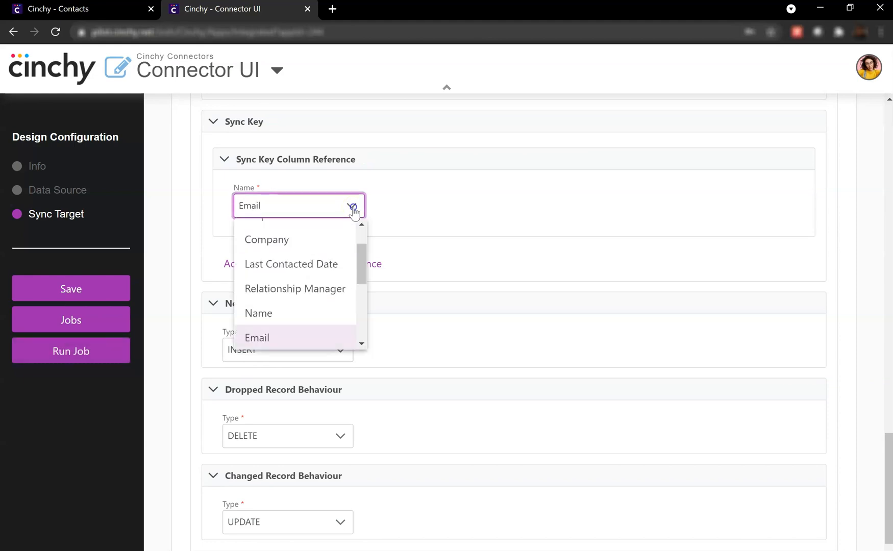
{"action": "left_click", "coordinate": [315, 339]}
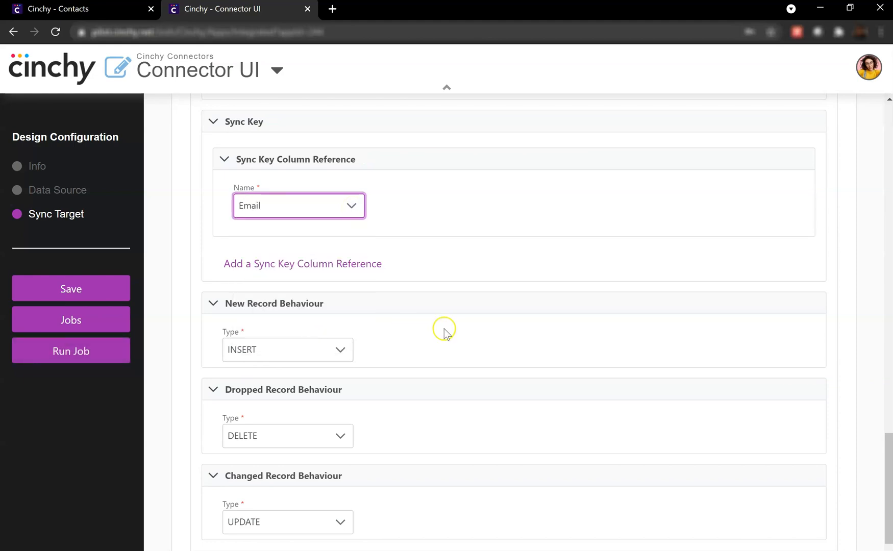
Step: Set new records to INSERT, dropped records to IGNORE and changed records to UPDATE, and save the configuration
{"action": "scroll", "coordinate": [443, 330], "scroll_direction": "down", "scroll_amount": 1}
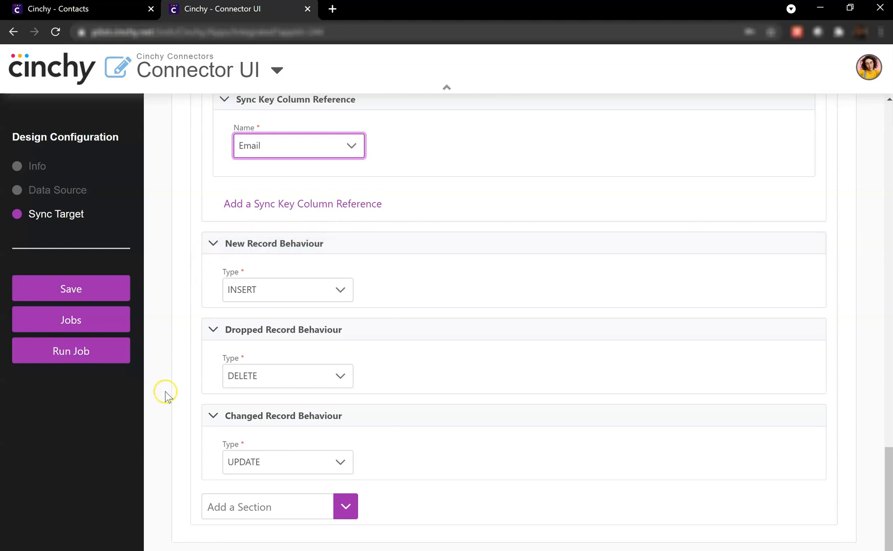
{"action": "left_click", "coordinate": [340, 290]}
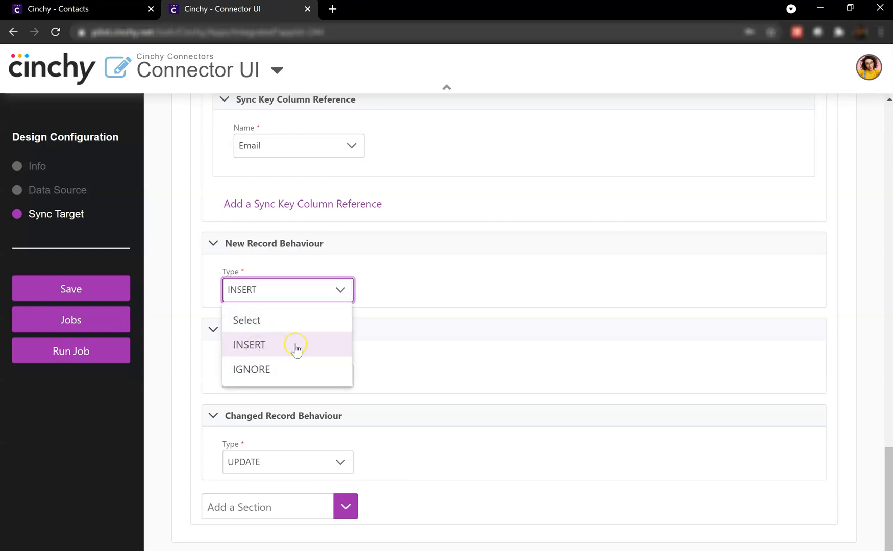
{"action": "left_click", "coordinate": [296, 347]}
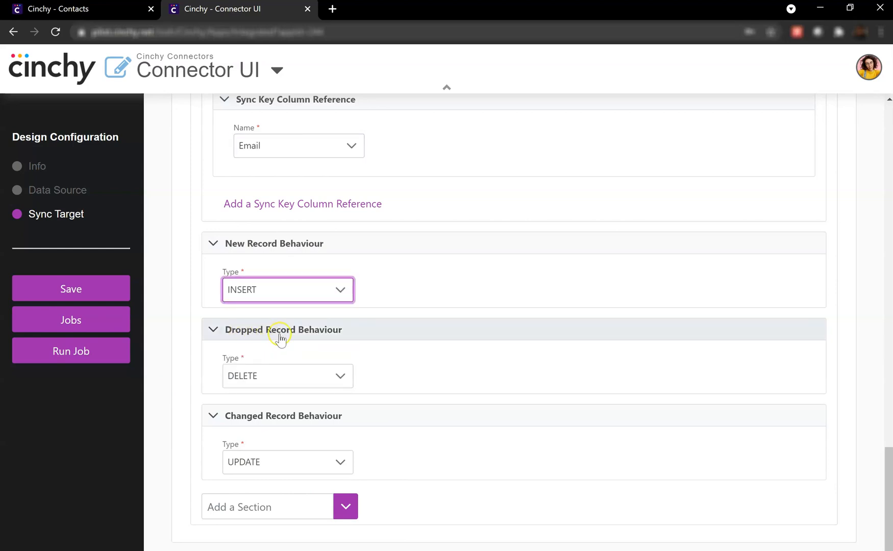
{"action": "left_click", "coordinate": [340, 375]}
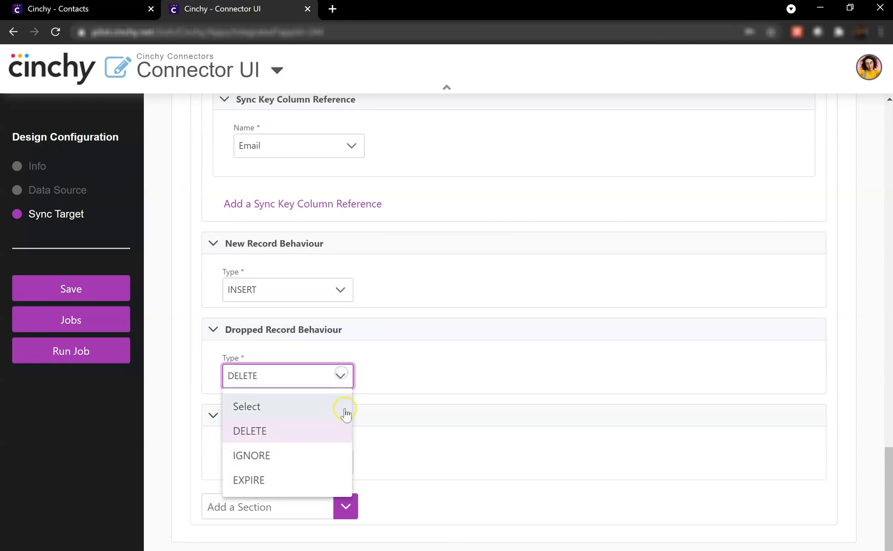
{"action": "left_click", "coordinate": [295, 459]}
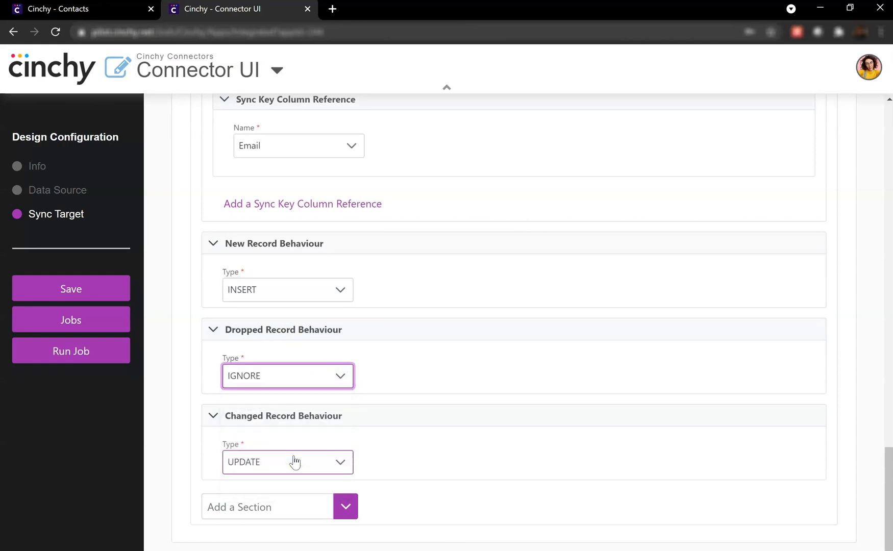
{"action": "left_click", "coordinate": [267, 465]}
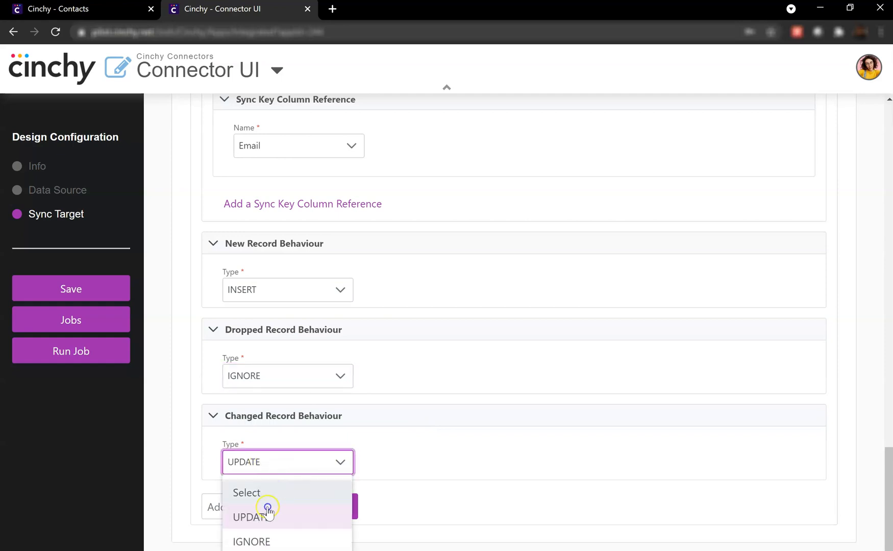
{"action": "left_click", "coordinate": [299, 518]}
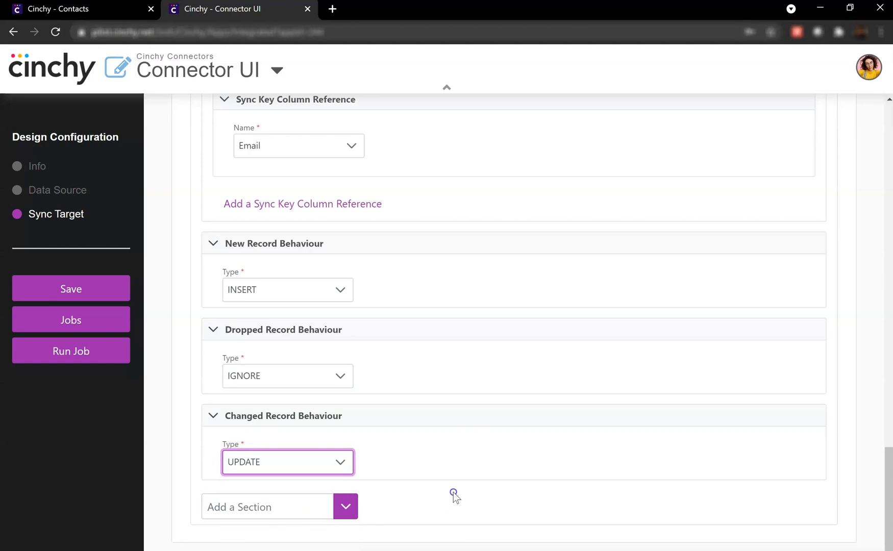
{"action": "left_click", "coordinate": [92, 289]}
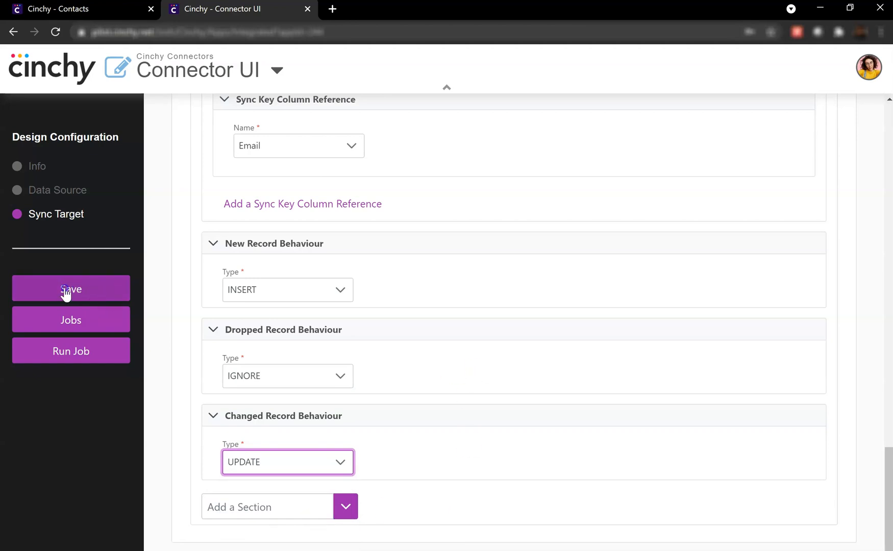
{"action": "left_click", "coordinate": [70, 289]}
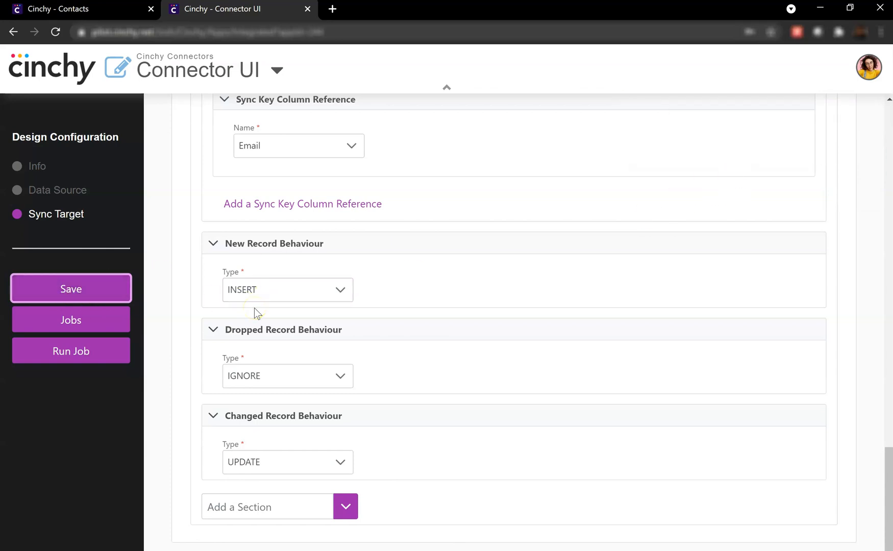
{"action": "left_click", "coordinate": [72, 353]}
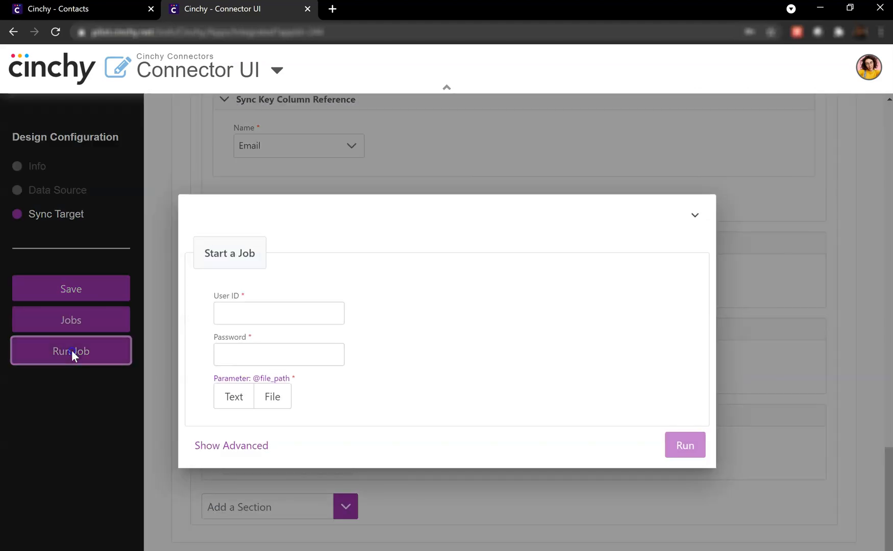
{"action": "left_click", "coordinate": [273, 313]}
{"action": "left_click", "coordinate": [255, 342]}
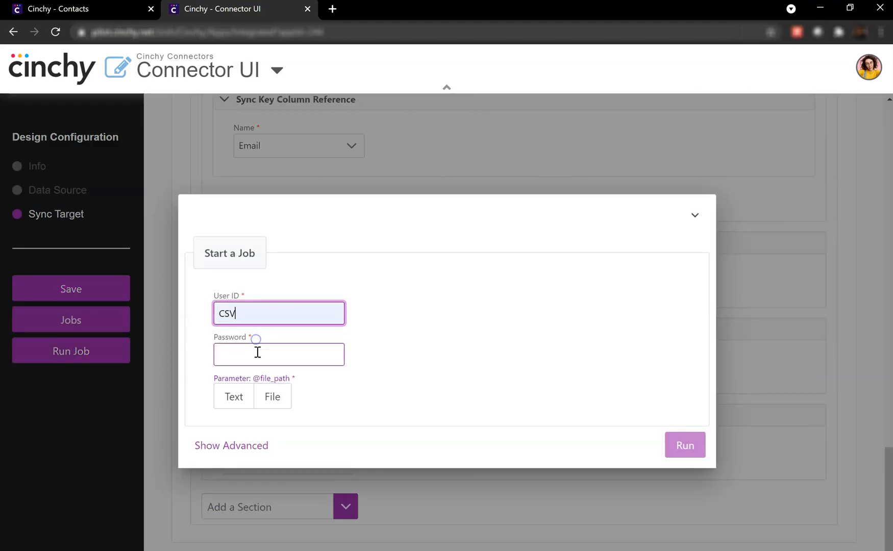
{"action": "left_click", "coordinate": [257, 352]}
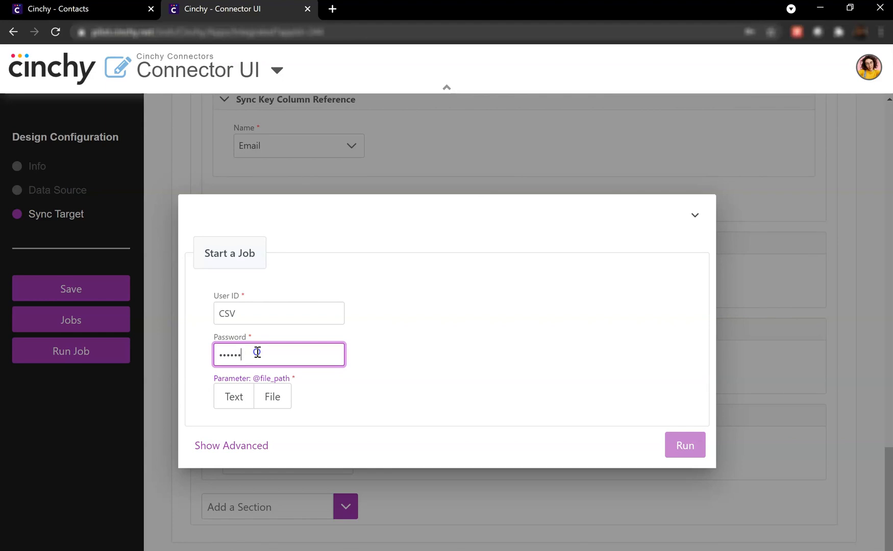
{"action": "left_click", "coordinate": [273, 396]}
{"action": "left_click", "coordinate": [321, 394]}
{"action": "left_click", "coordinate": [214, 103]}
{"action": "left_click", "coordinate": [669, 448]}
{"action": "left_click", "coordinate": [686, 449]}
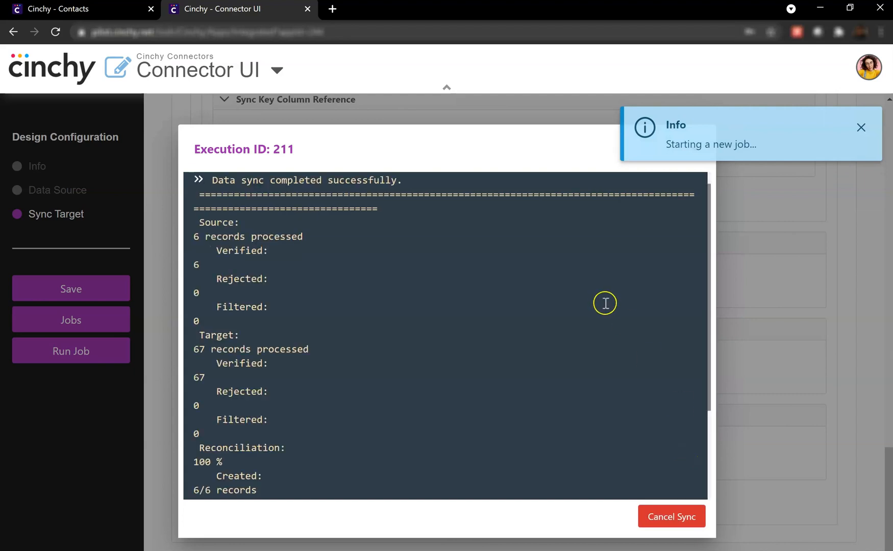
Step: Review the sync job's execution log, and refresh the Contacts table to check the imported rows
{"action": "left_click", "coordinate": [428, 323]}
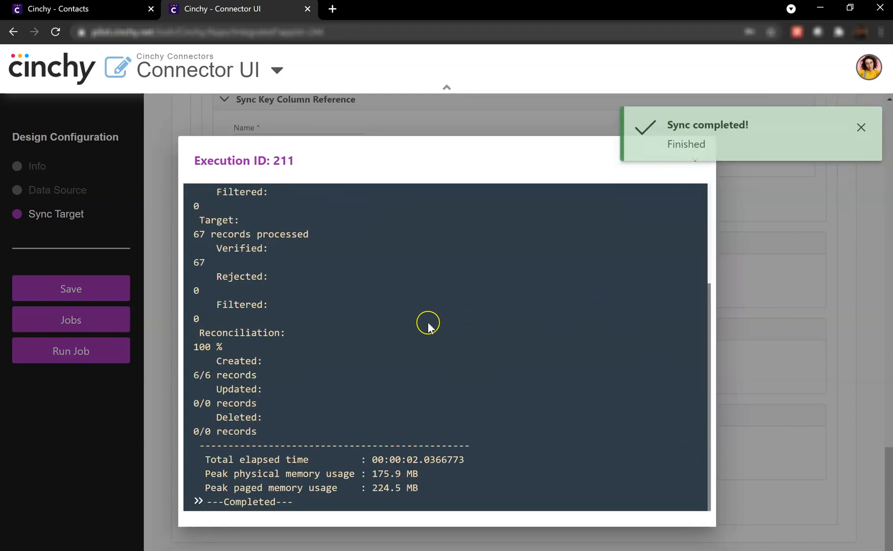
{"action": "scroll", "coordinate": [428, 322], "scroll_direction": "up", "scroll_amount": 3}
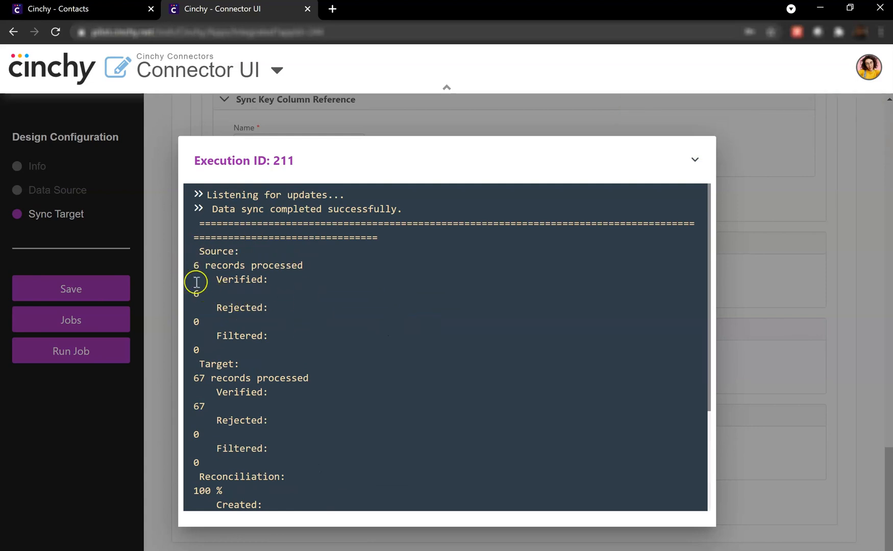
{"action": "scroll", "coordinate": [446, 354], "scroll_direction": "down", "scroll_amount": 3}
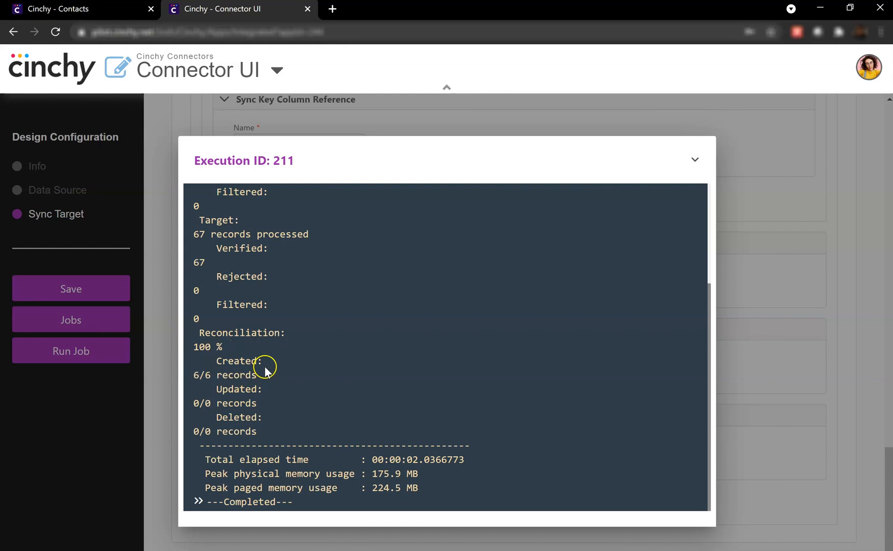
{"action": "left_click", "coordinate": [94, 9]}
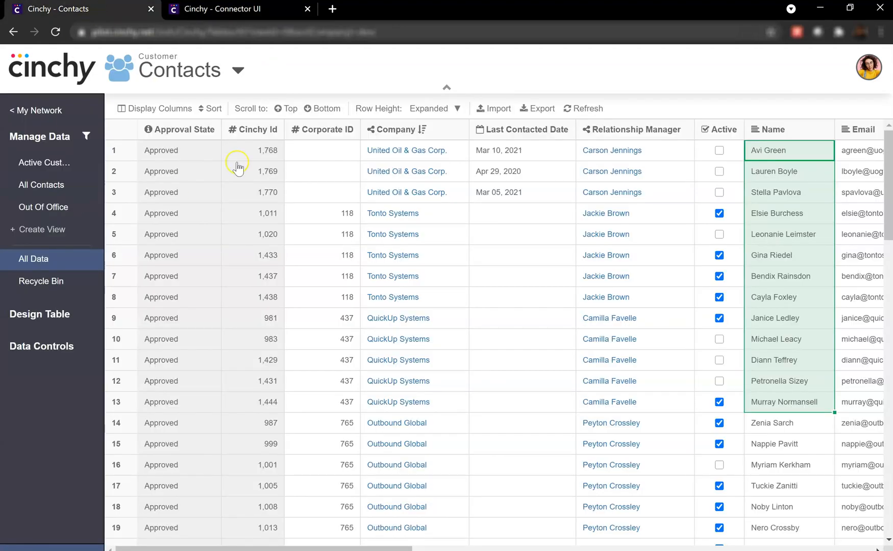
{"action": "left_click", "coordinate": [587, 112]}
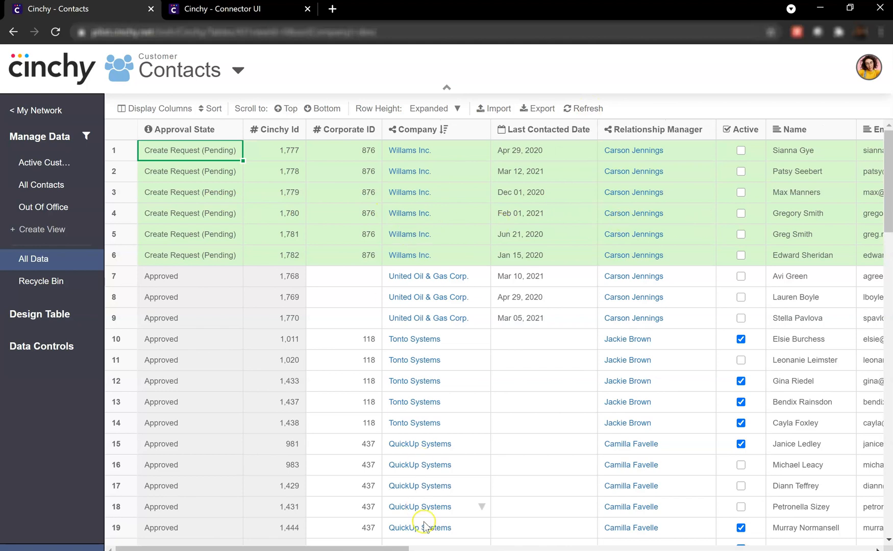
{"action": "mouse_move", "coordinate": [391, 547]}
{"action": "left_mouse_down"}
{"action": "mouse_move", "coordinate": [518, 546]}
{"action": "mouse_move", "coordinate": [373, 543]}
{"action": "left_mouse_up"}
Step: Approve the pending create requests for rows 1 to 6, the Willams Inc. contacts
{"action": "left_click", "coordinate": [125, 151]}
{"action": "left_click_drag", "start_coordinate": [124, 169], "coordinate": [121, 253]}
{"action": "right_click", "coordinate": [121, 255]}
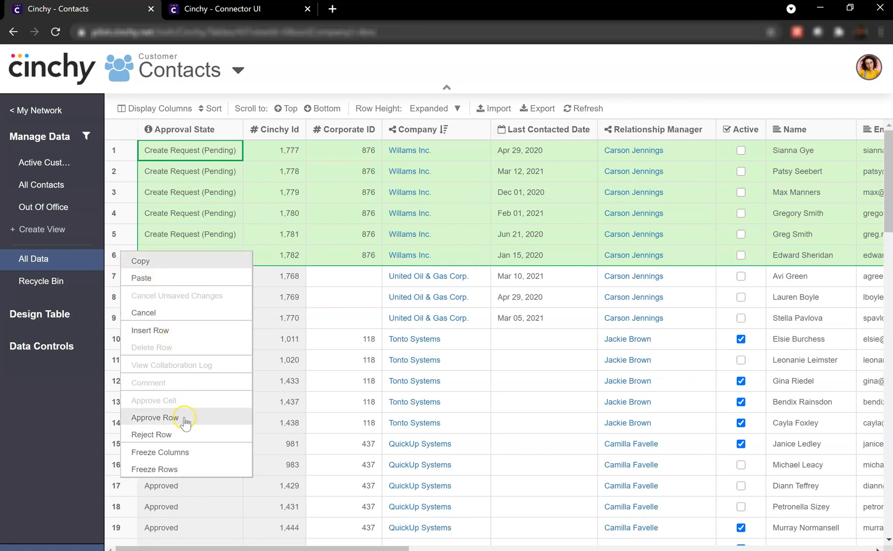
{"action": "left_click", "coordinate": [155, 418]}
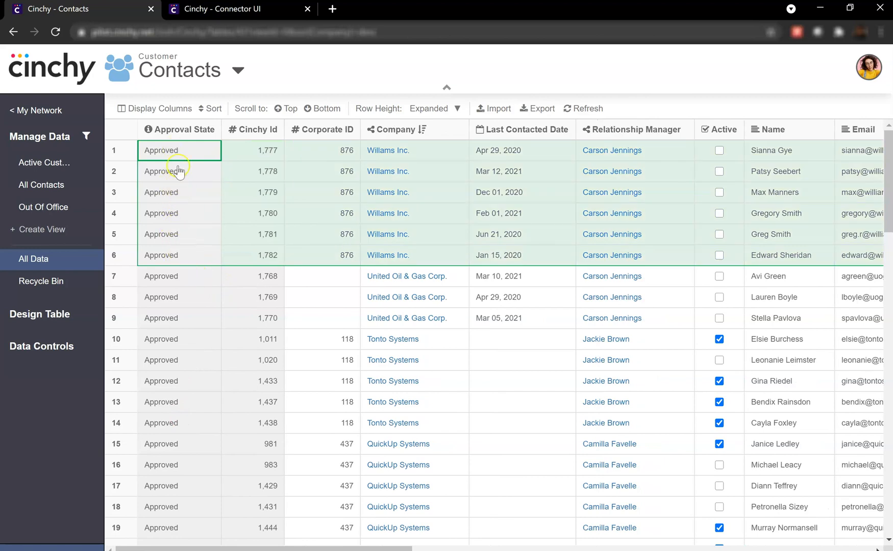
Step: Examine the collaboration log of the first contact row, including the draft history under version 1.0
{"action": "left_click", "coordinate": [123, 152]}
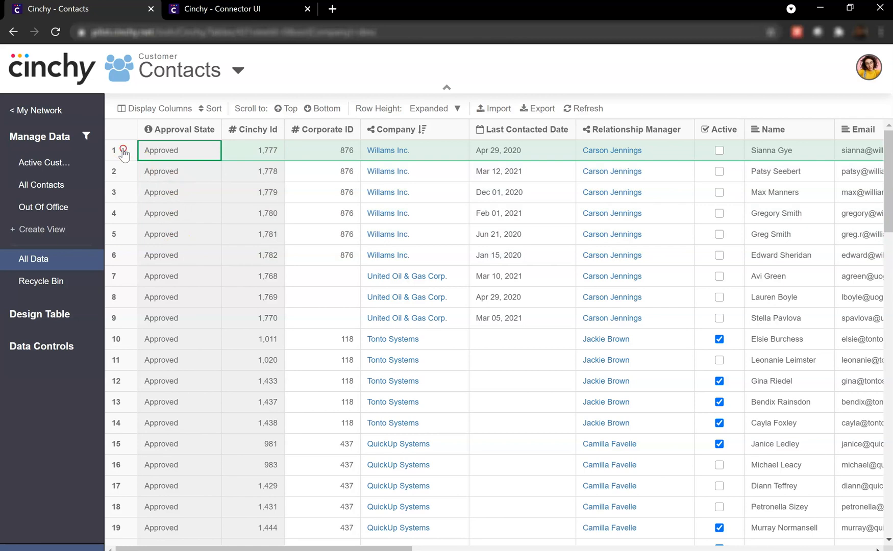
{"action": "right_click", "coordinate": [124, 153]}
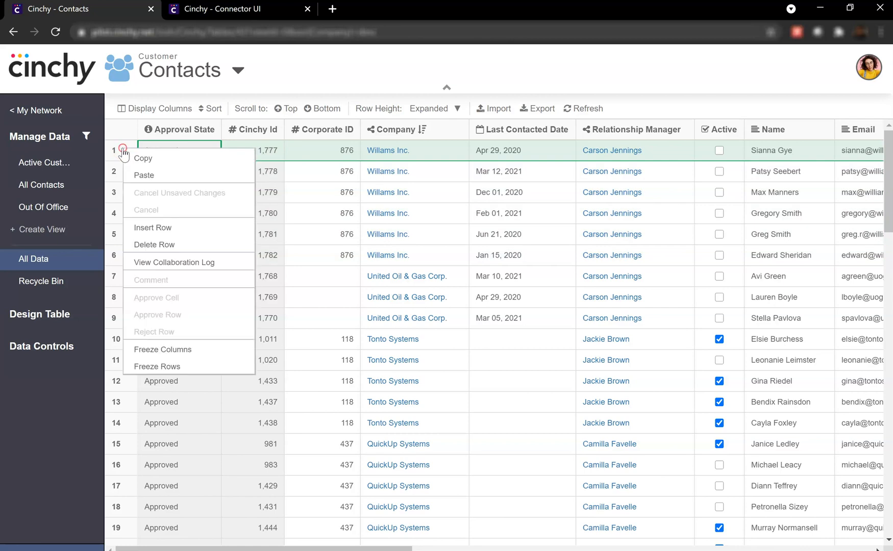
{"action": "left_click", "coordinate": [220, 269]}
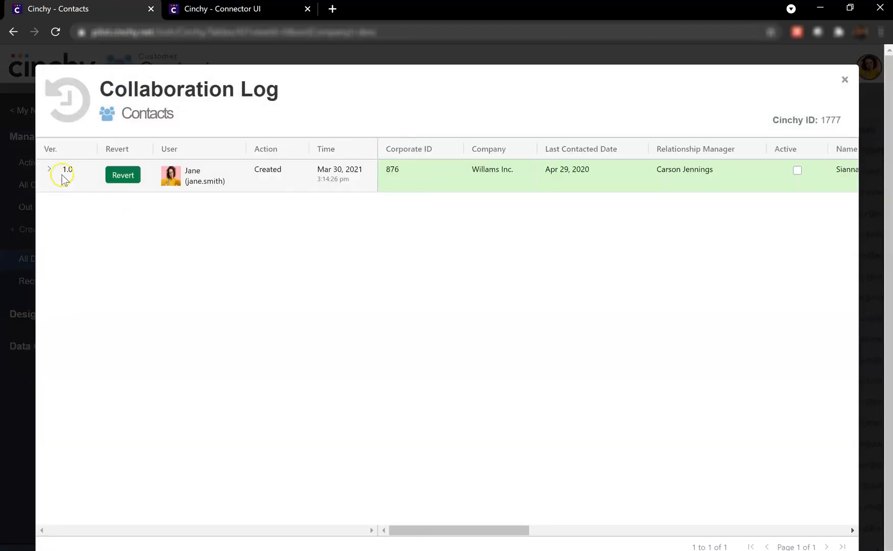
{"action": "left_click", "coordinate": [62, 176]}
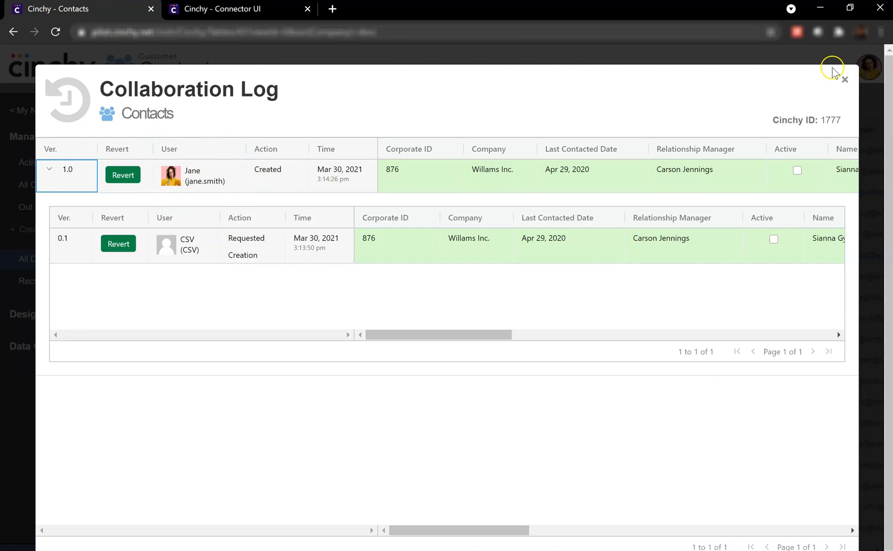
{"action": "left_click", "coordinate": [844, 80]}
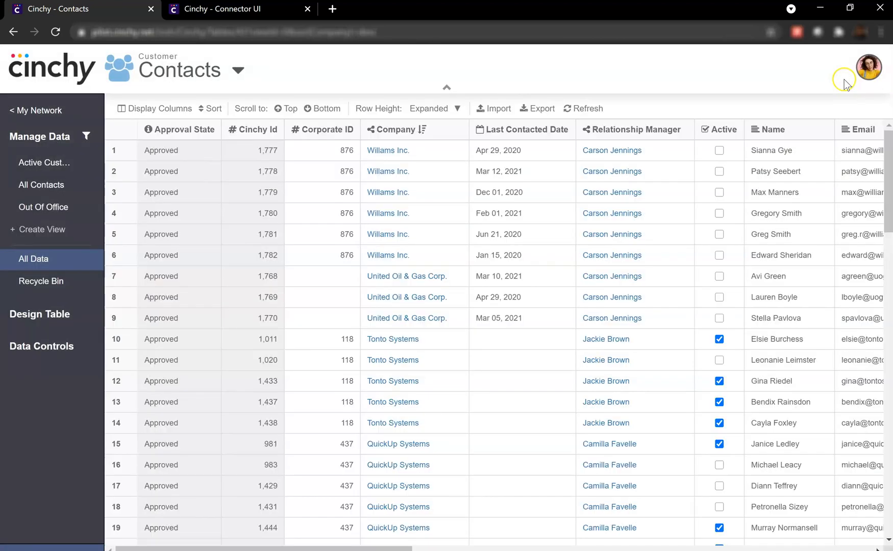